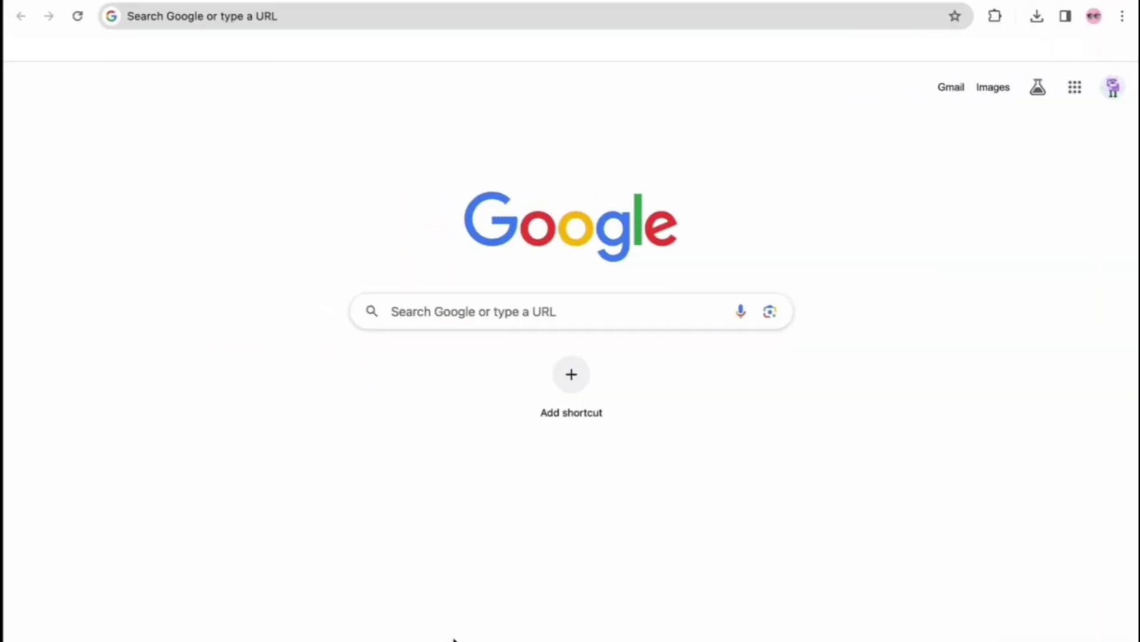
Search Google for pdfgear and open the official PDFgear website
click(405, 313)
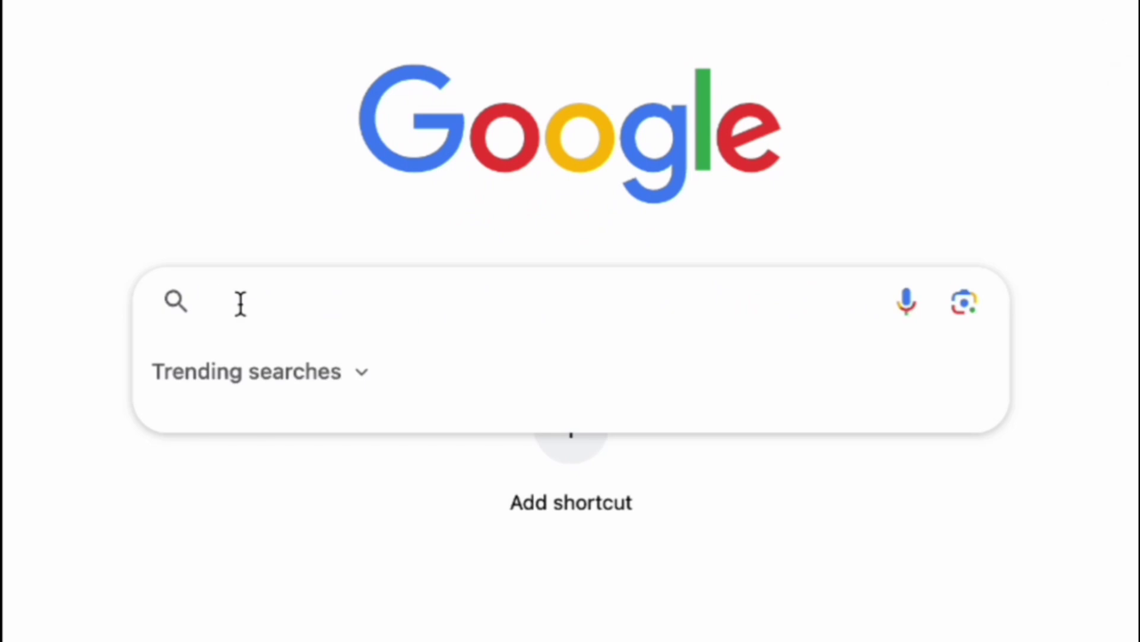
text(pdfge)
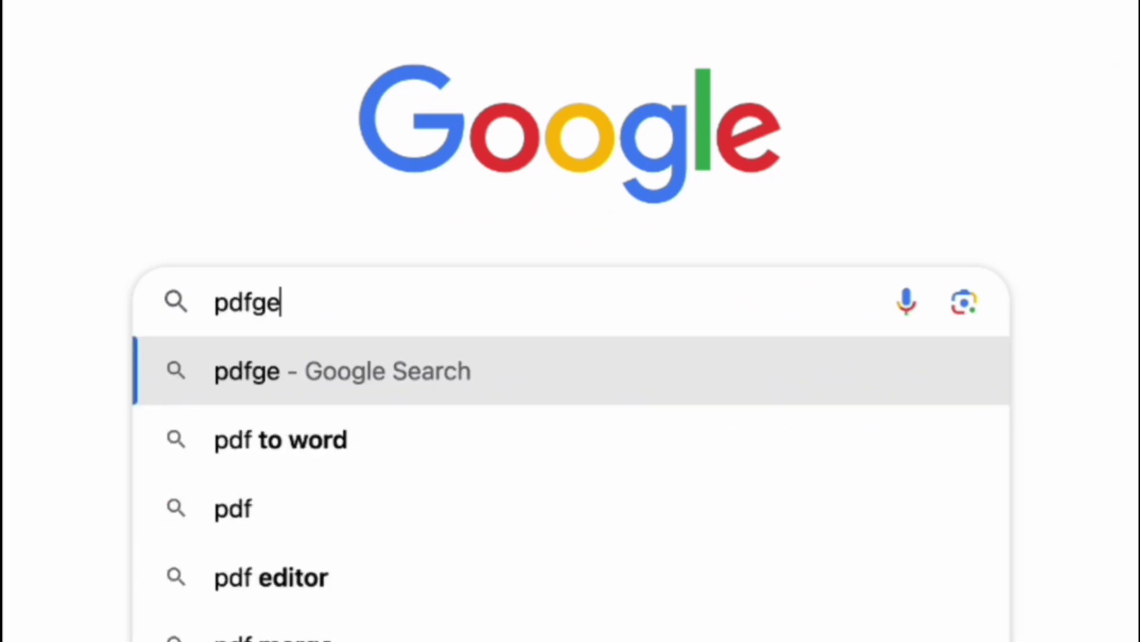
text(ar)
key(Return)
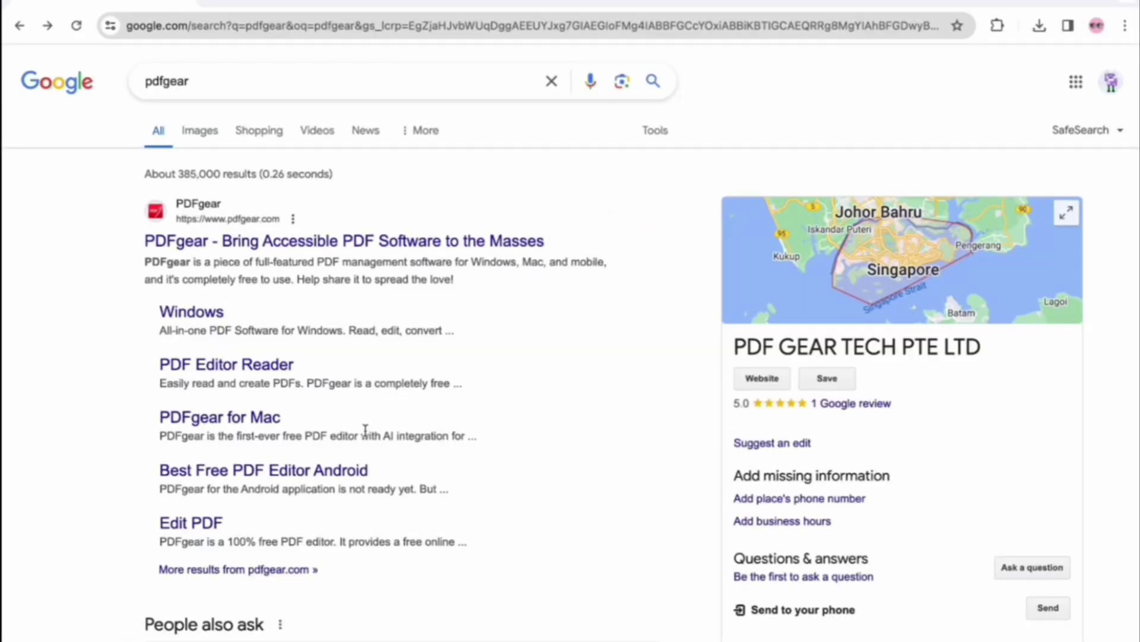
click(279, 243)
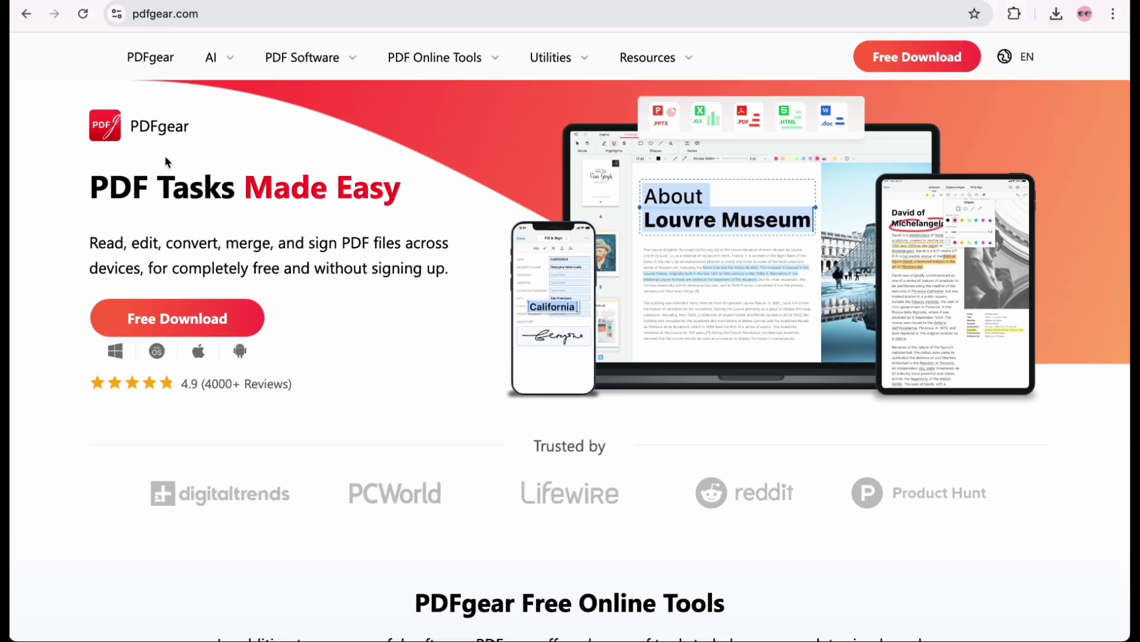
Open PDFgear's online Annotate PDF tool and load Sample PDF.pdf from the PDF folder
mouse_move(462, 67)
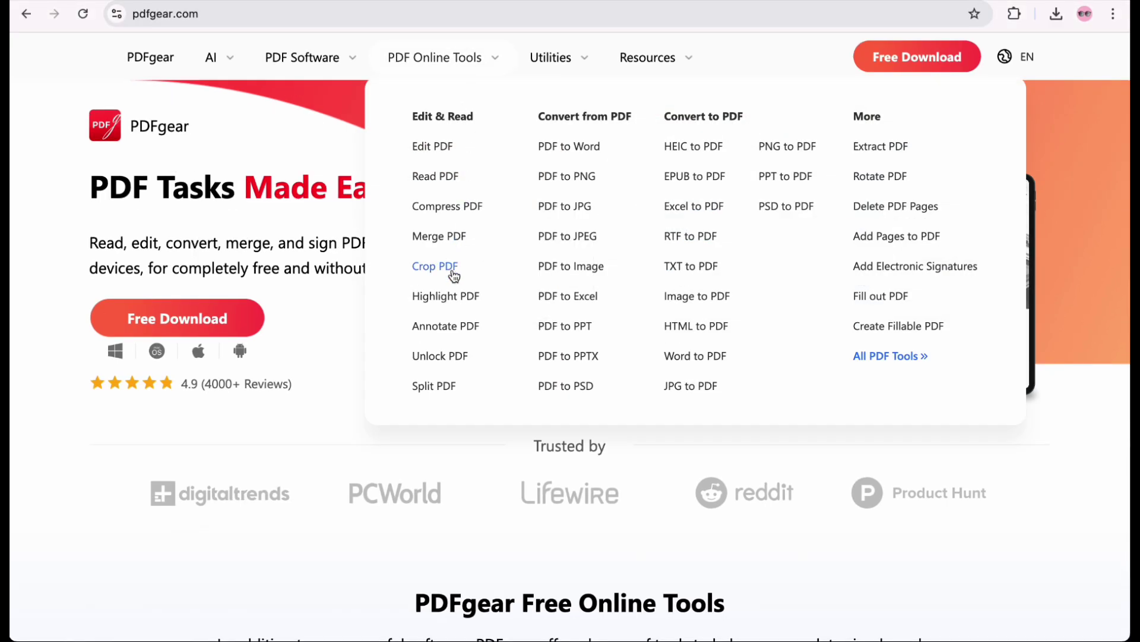
click(451, 326)
click(554, 338)
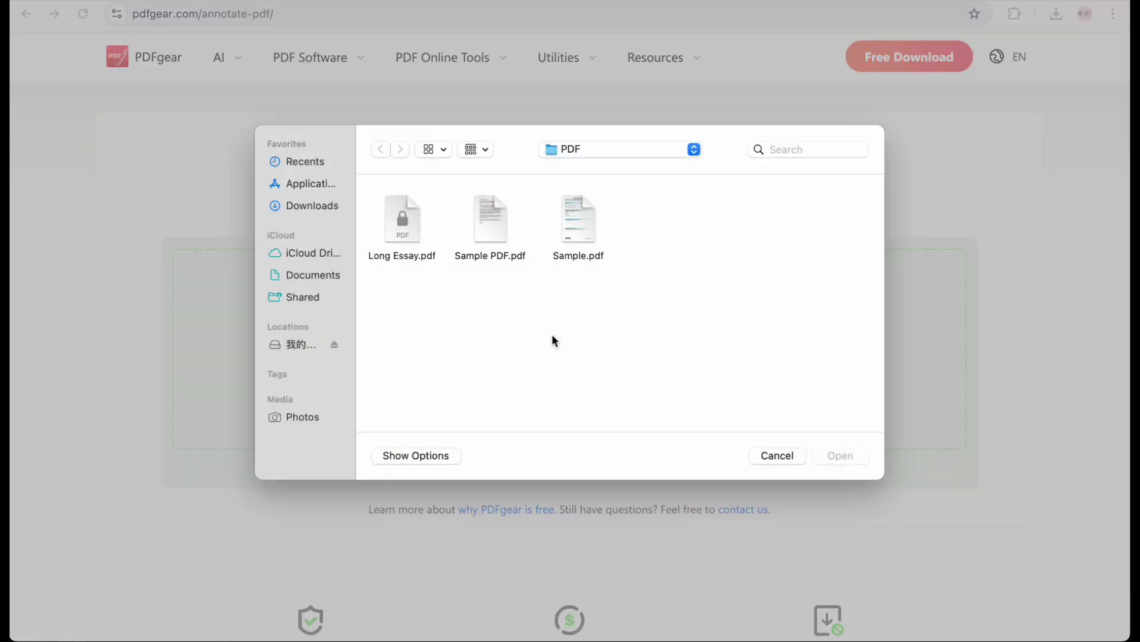
click(488, 202)
click(825, 463)
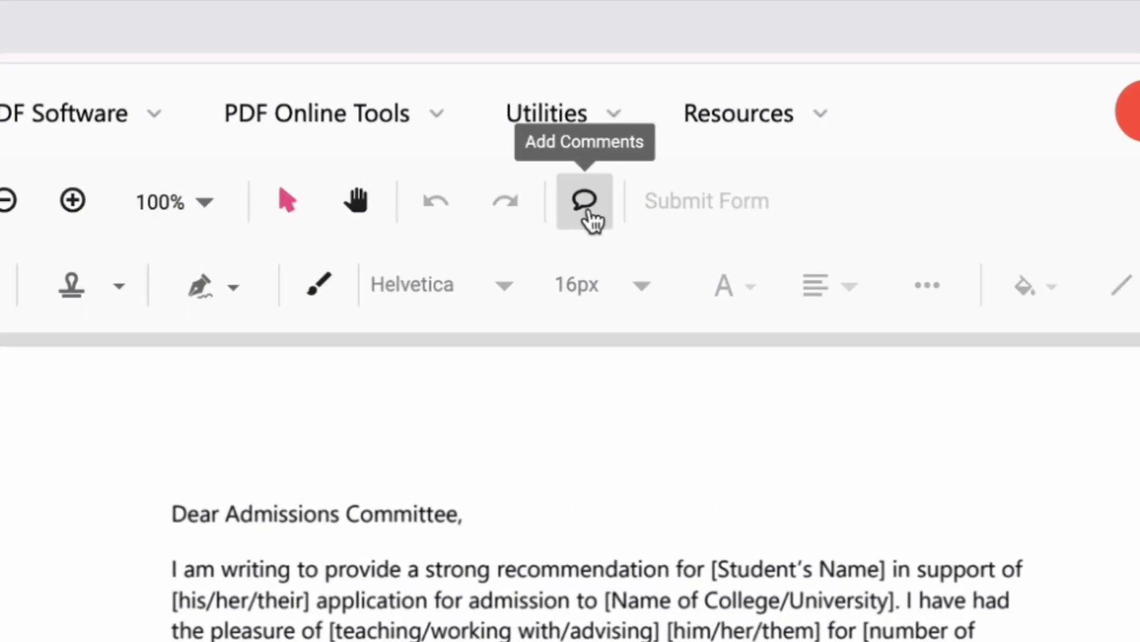
Place a comment note on the letter's first paragraph and post the text "OK" in it
click(588, 215)
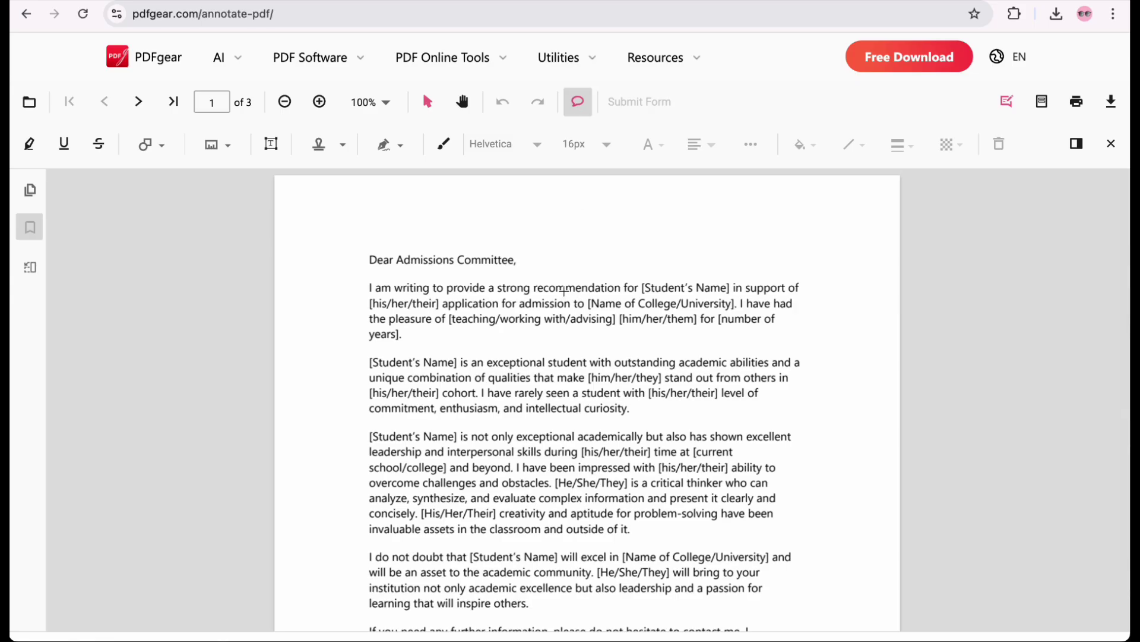
click(564, 290)
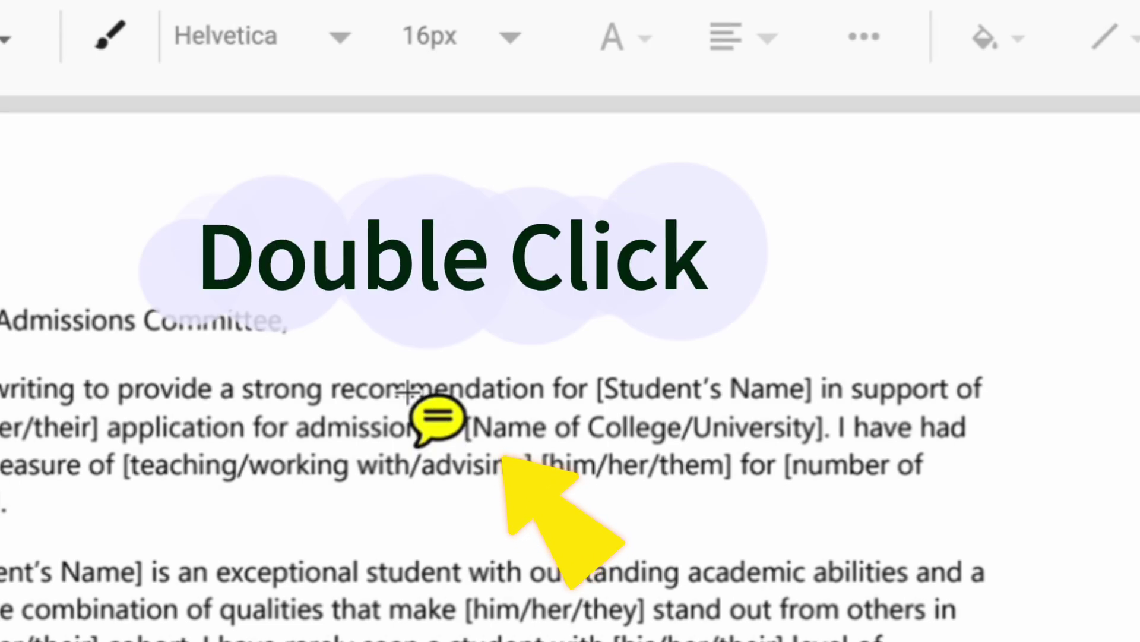
double_click(438, 416)
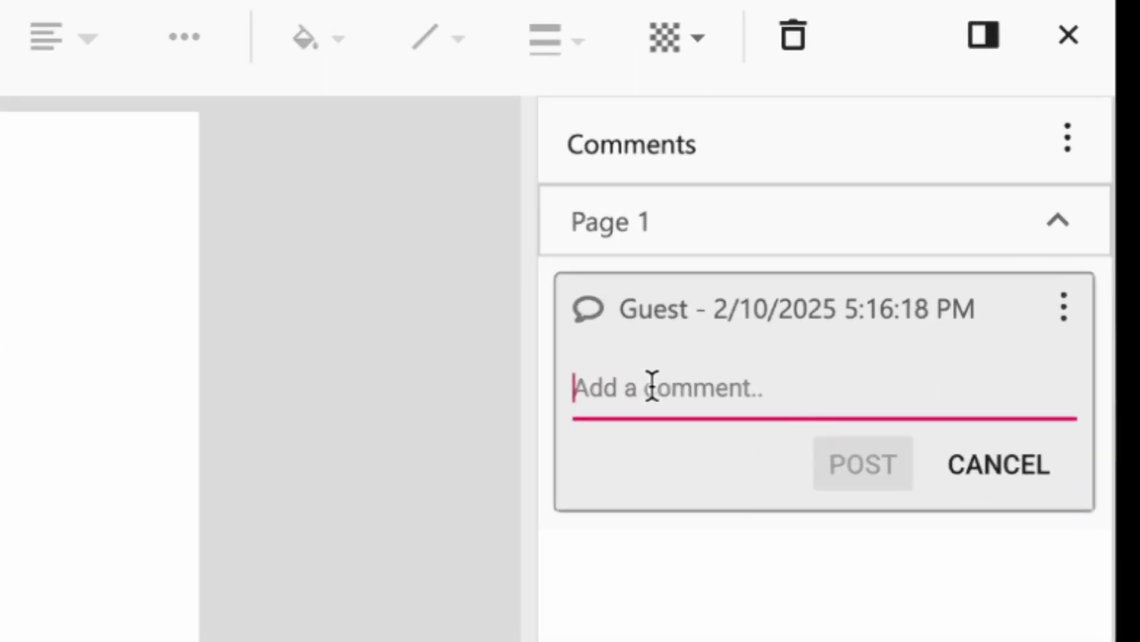
click(653, 387)
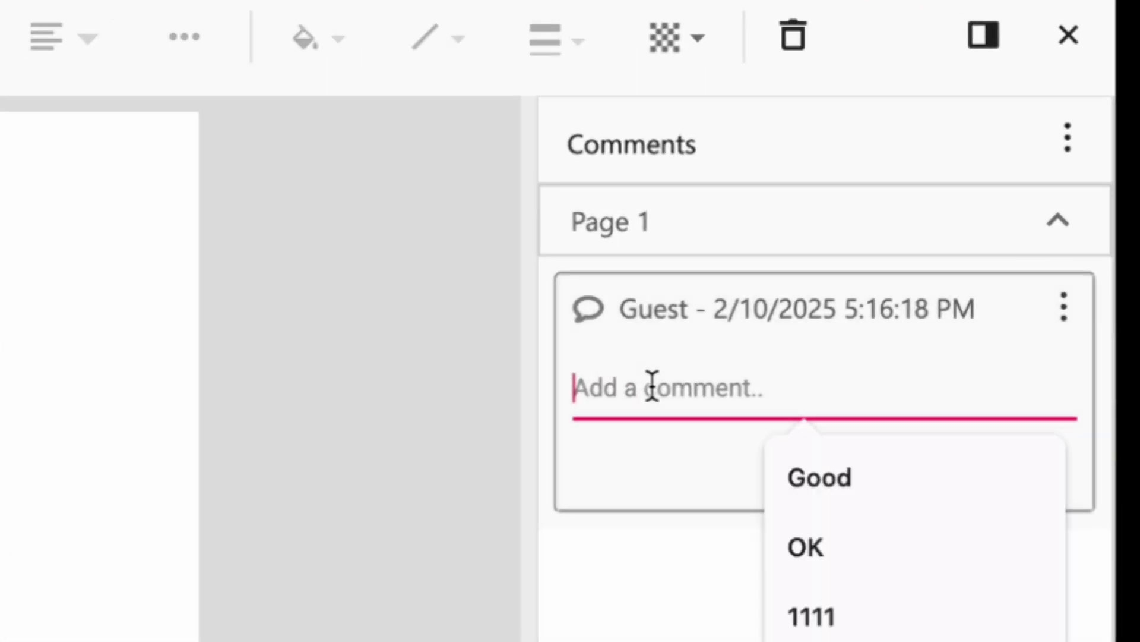
text(OK)
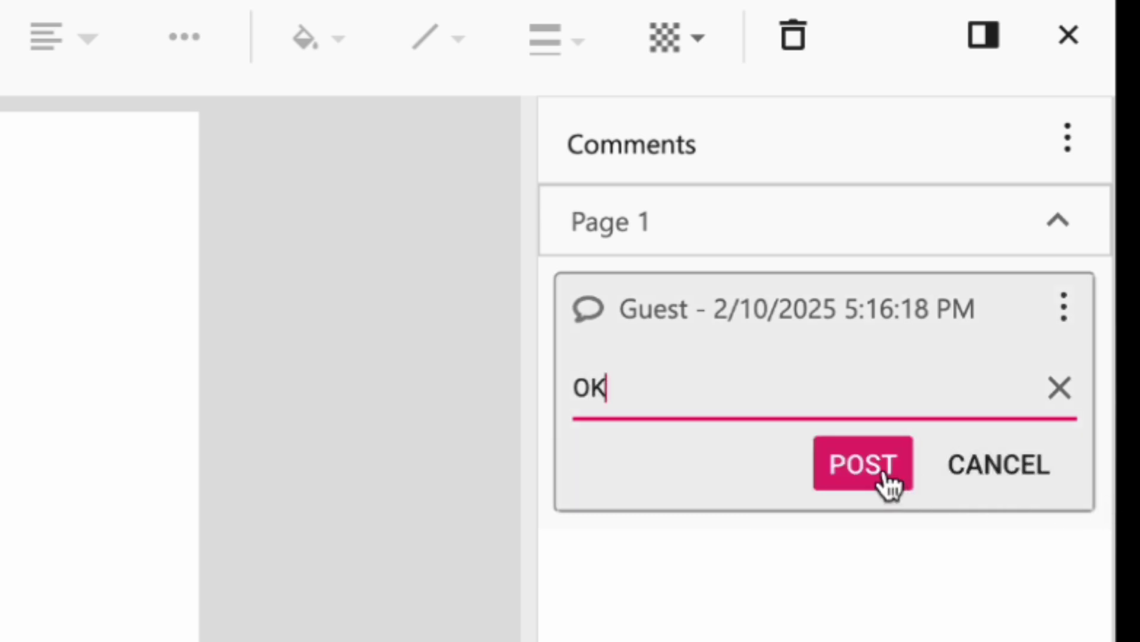
click(885, 476)
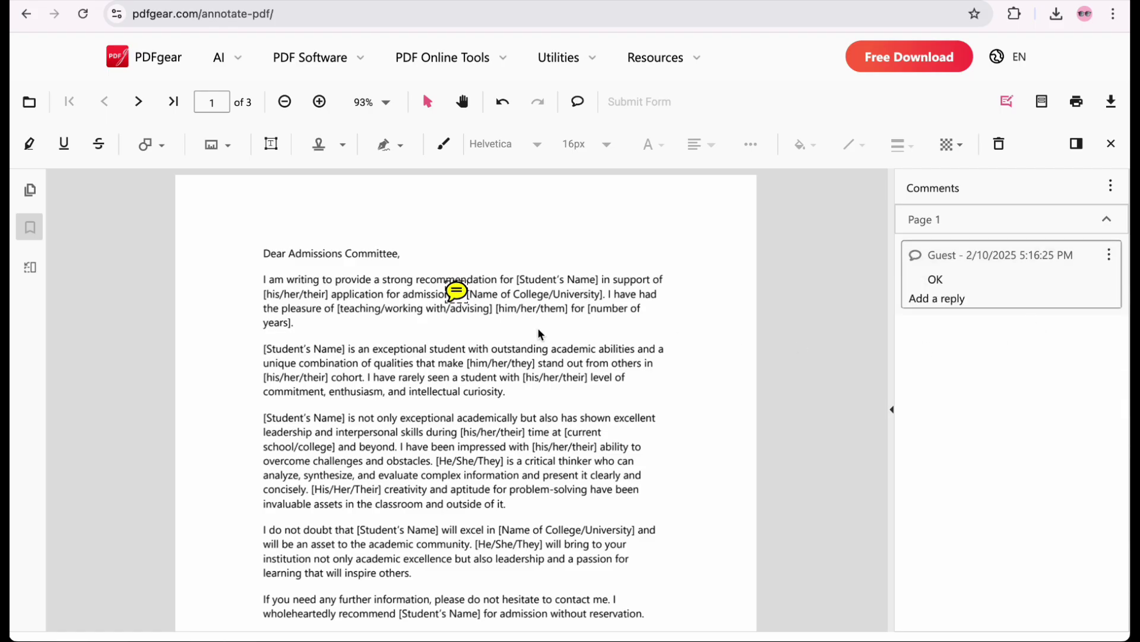
Highlight the first sentence of the second paragraph, from "[Student's Name] is an exceptional student" through "cohort."
scroll(540, 333, down, 1)
drag(265, 332, 364, 361)
click(391, 381)
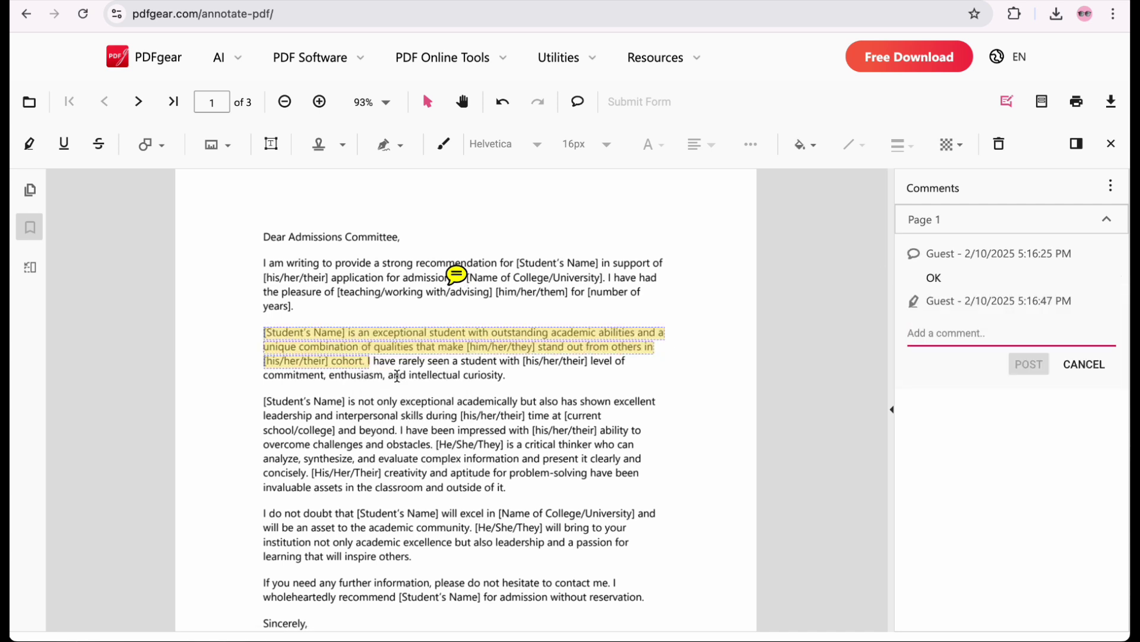
Underline the third paragraph's first sentence and strike through its second sentence, ending at "challenges and obstacles."
scroll(390, 382, down, 1)
drag(263, 394, 392, 424)
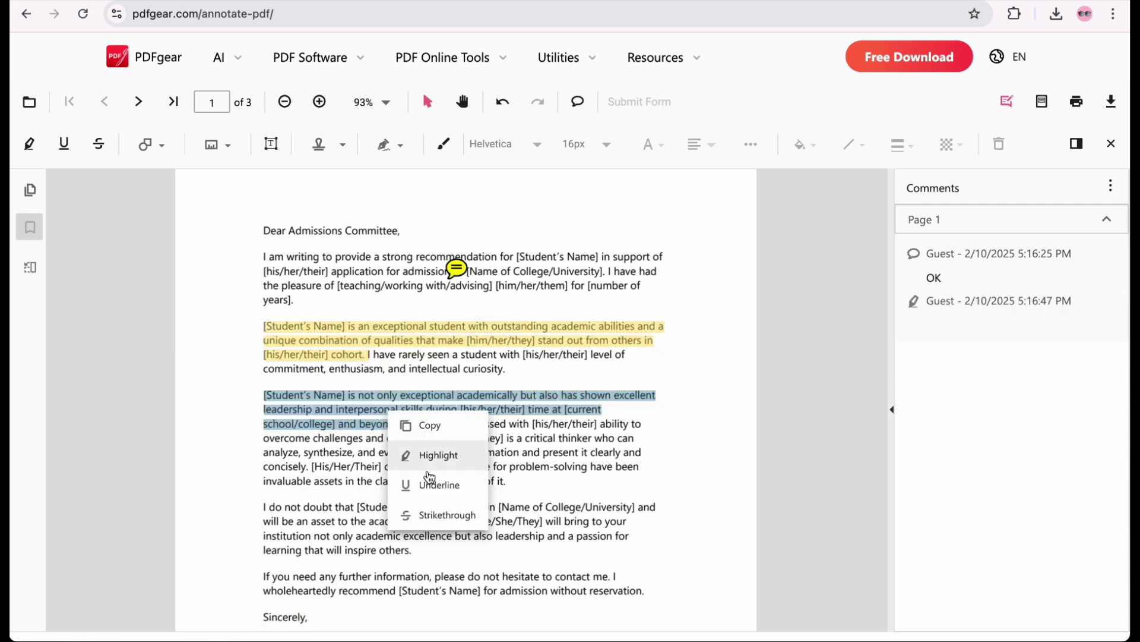
click(432, 483)
scroll(440, 438, down, 1)
drag(398, 384, 430, 399)
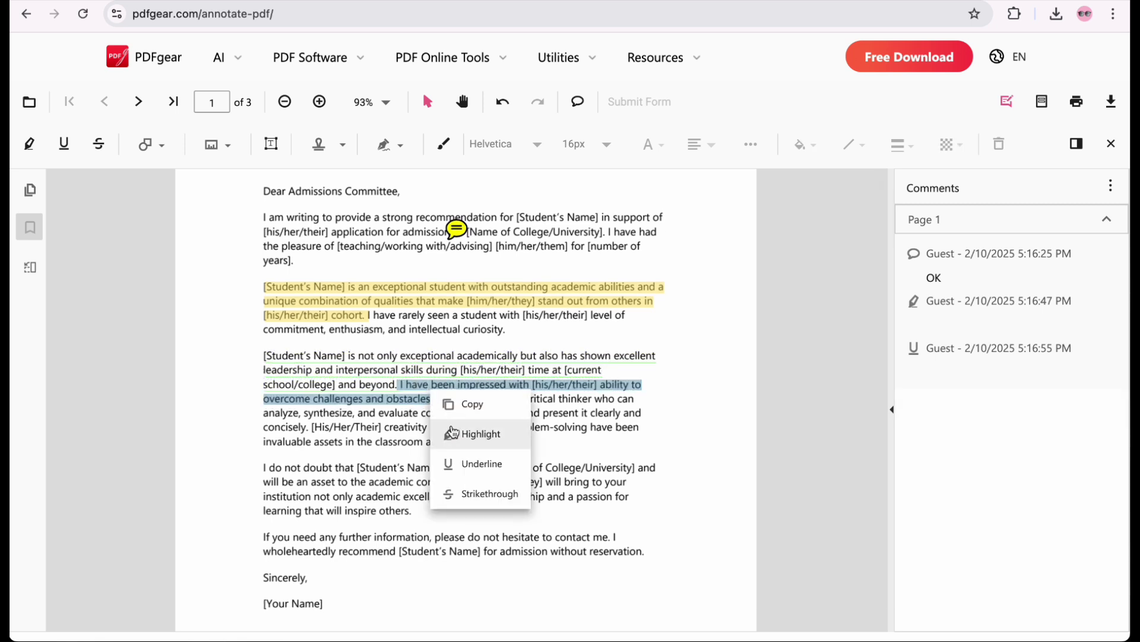
click(478, 494)
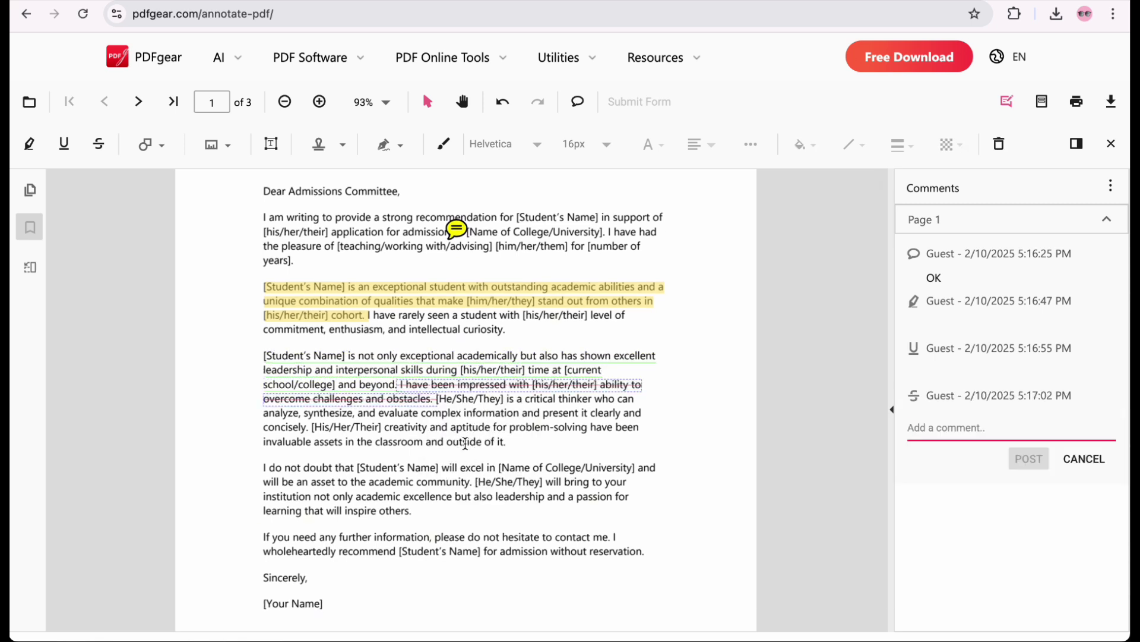
Draw freehand ink lines under the fourth paragraph's opening words, from "I do not doubt" to "academic community"
click(443, 144)
drag(268, 476, 645, 476)
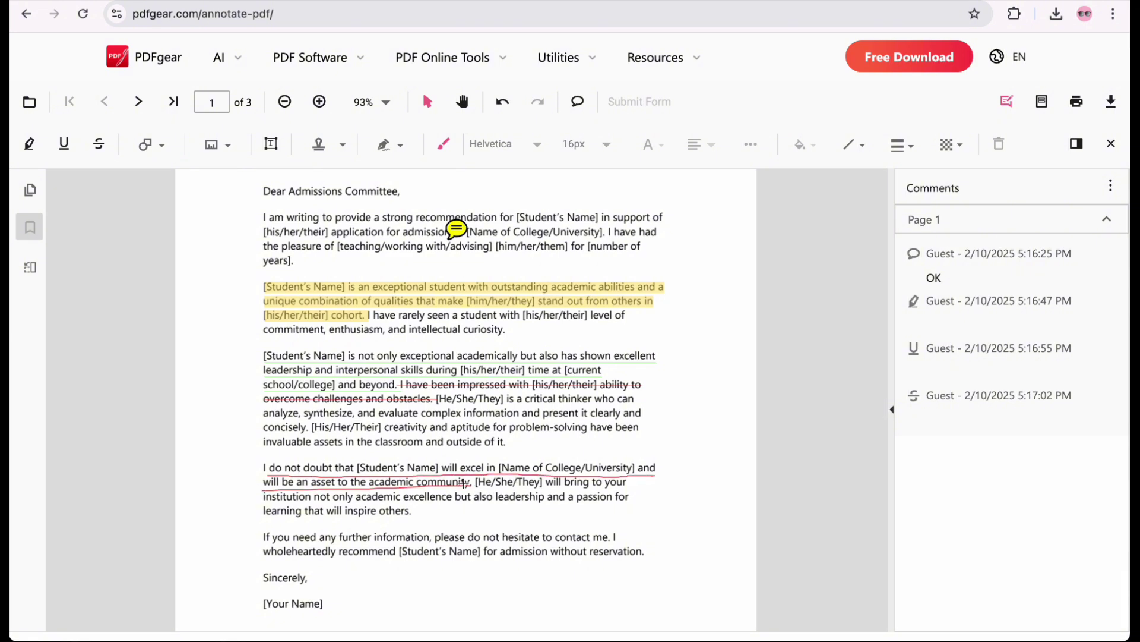
drag(464, 484, 466, 482)
Draw a rectangle around the phrase "If you need any further information," in the last paragraph
scroll(428, 445, down, 1)
click(164, 146)
click(204, 173)
drag(262, 448, 434, 463)
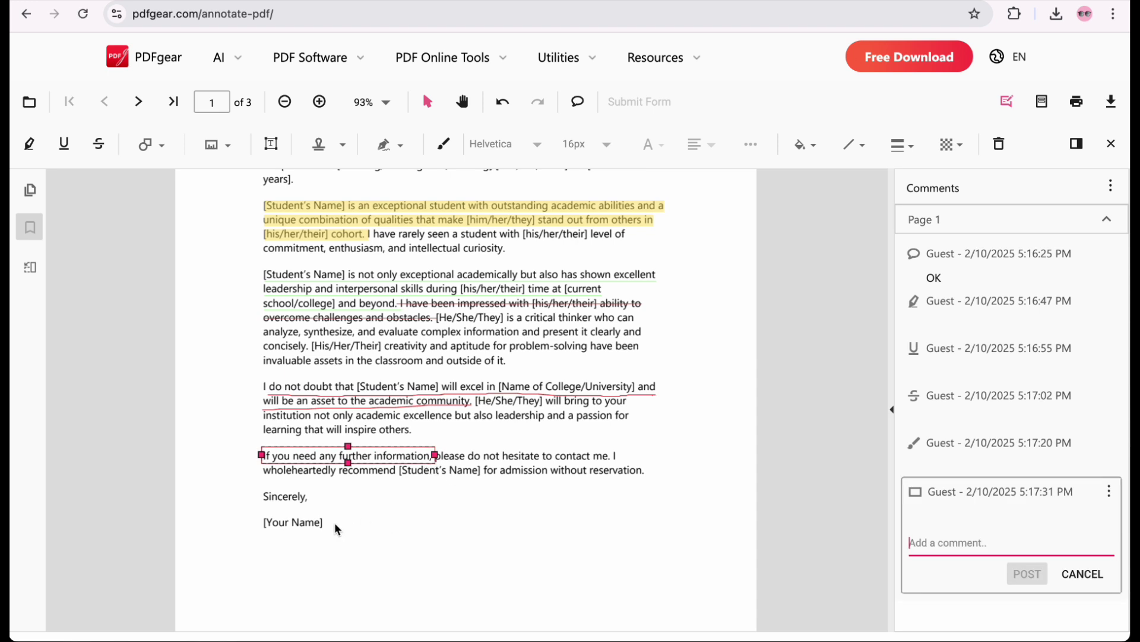
Add a text box beside [Your Name] and enter the signer's first name
click(271, 144)
click(340, 523)
text(Mike)
click(398, 555)
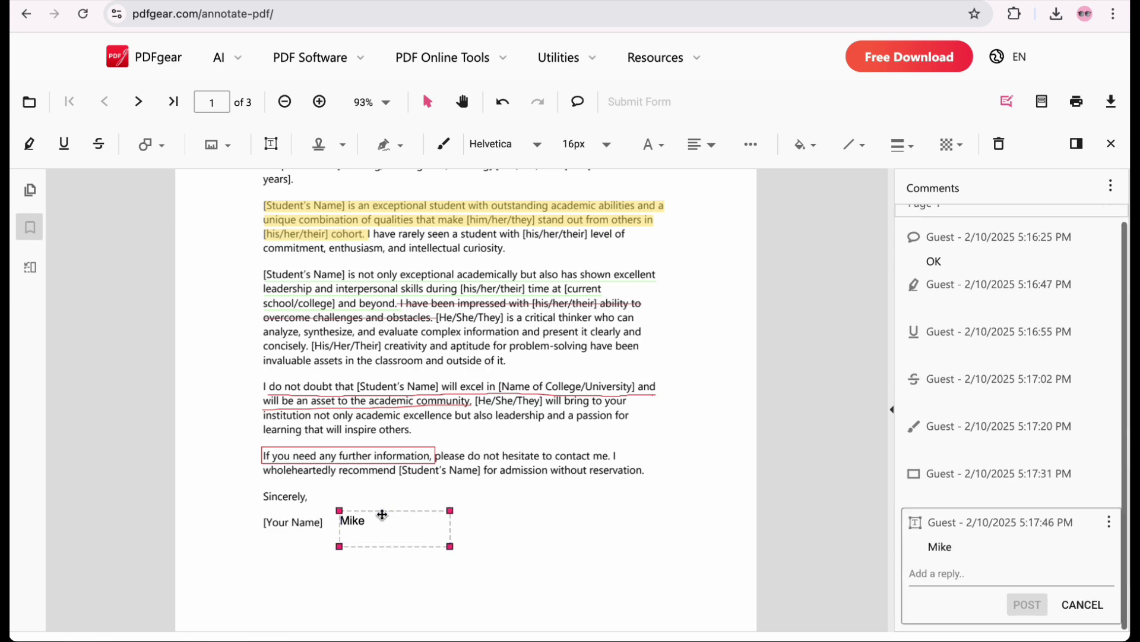
Place a dynamic Received stamp below the last paragraph, across from the signature line
click(319, 143)
mouse_move(374, 174)
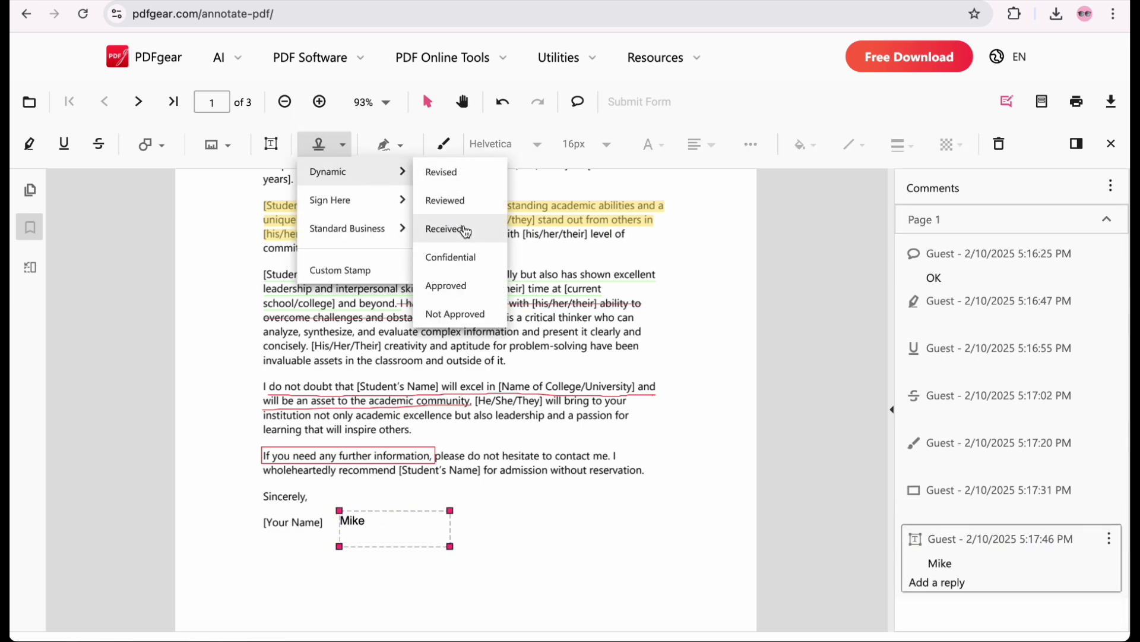
click(444, 228)
click(584, 534)
Post the comment "It is important" on the highlighted sentence in the second paragraph
scroll(937, 298, up, 1)
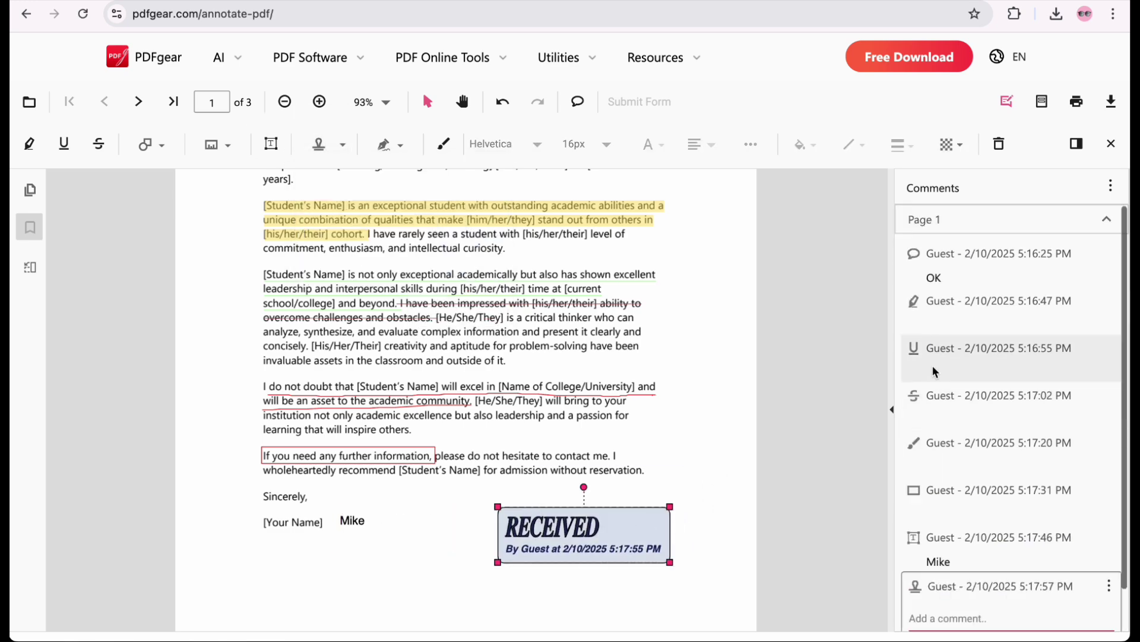
scroll(474, 270, up, 2)
click(477, 297)
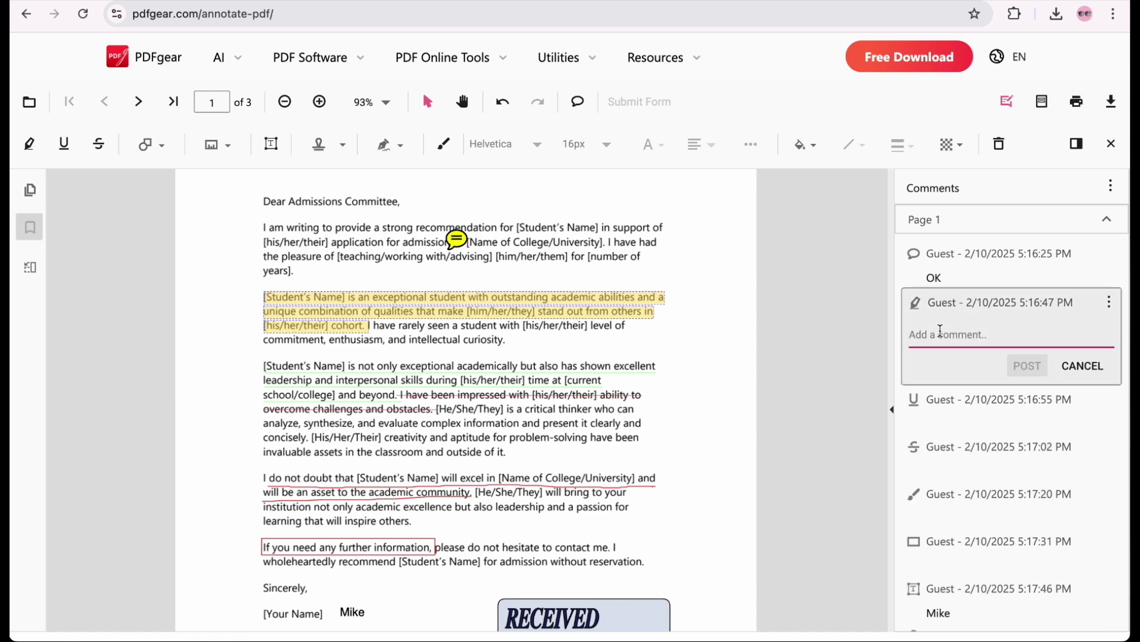
text(It is important)
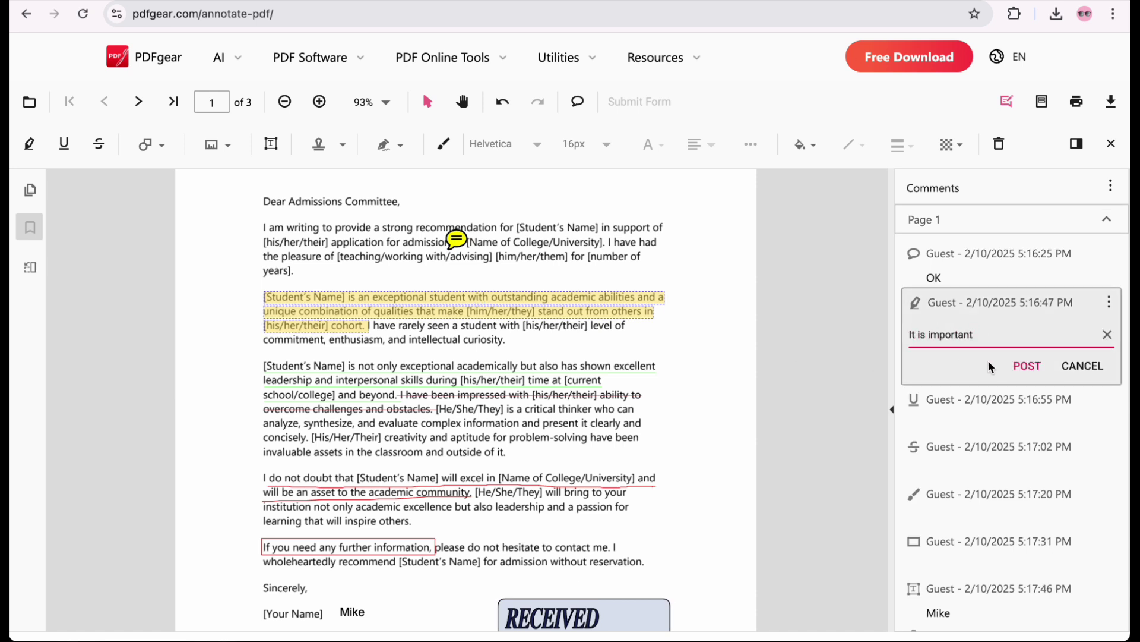
click(1027, 366)
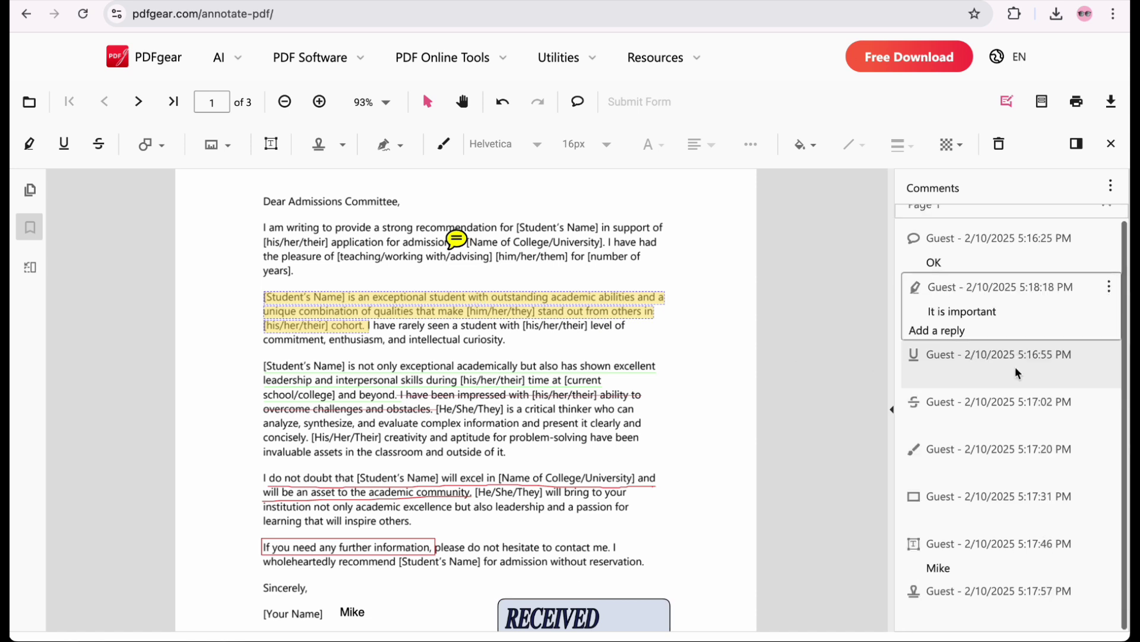
Download the annotated PDF file
scroll(554, 354, down, 1)
scroll(554, 354, up, 1)
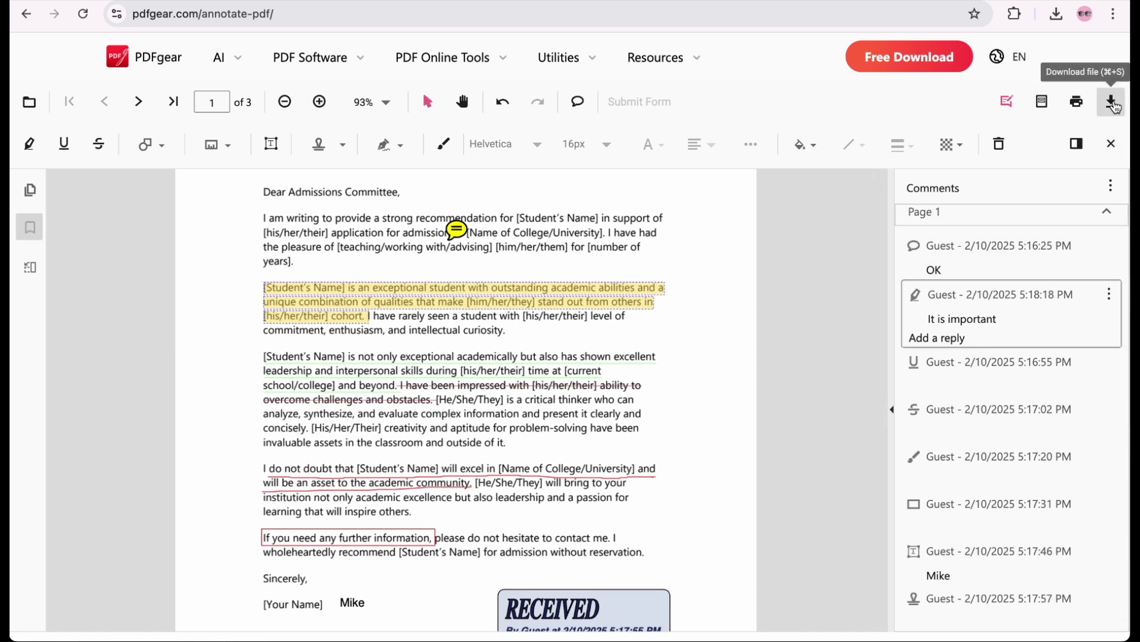
click(1113, 104)
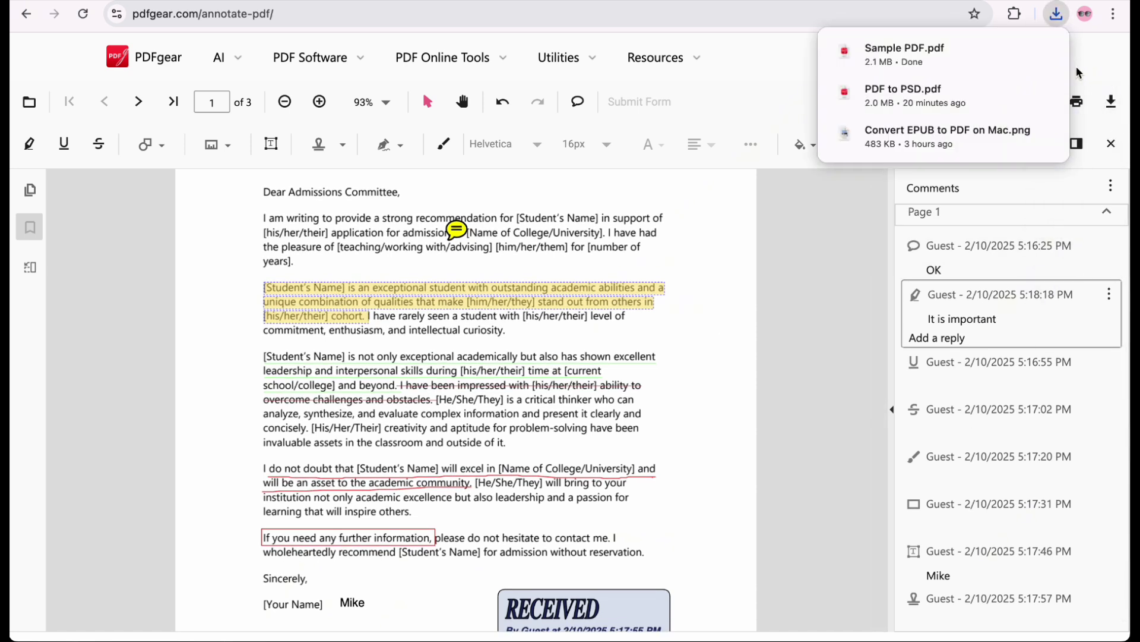
Open the downloaded Sample PDF.pdf and check the annotations on its first page
click(1050, 55)
scroll(652, 353, down, 2)
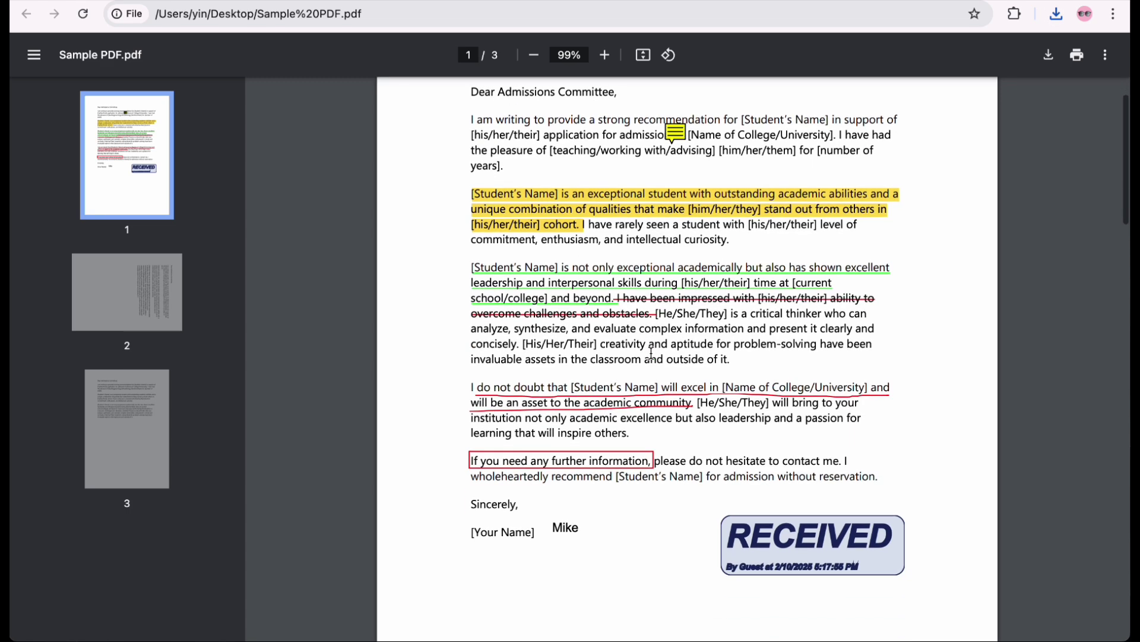
scroll(659, 267, up, 2)
click(677, 199)
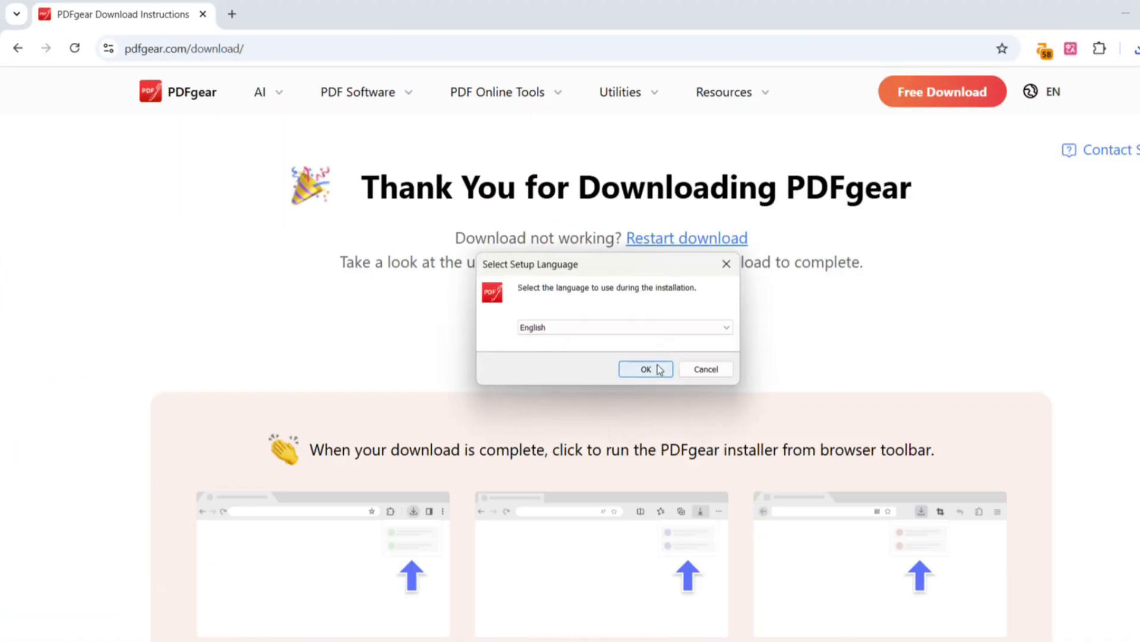
Install PDFgear for Windows with English as the setup language, desktop and Quick Launch shortcuts, and finish the setup
click(655, 370)
click(730, 482)
click(729, 482)
click(729, 481)
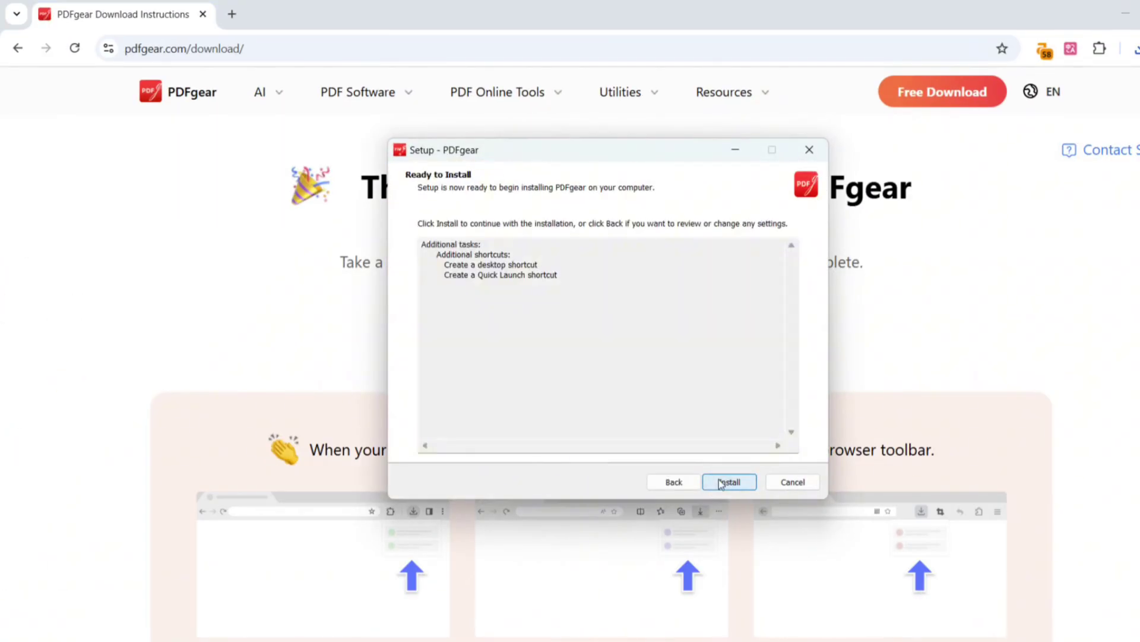
click(730, 481)
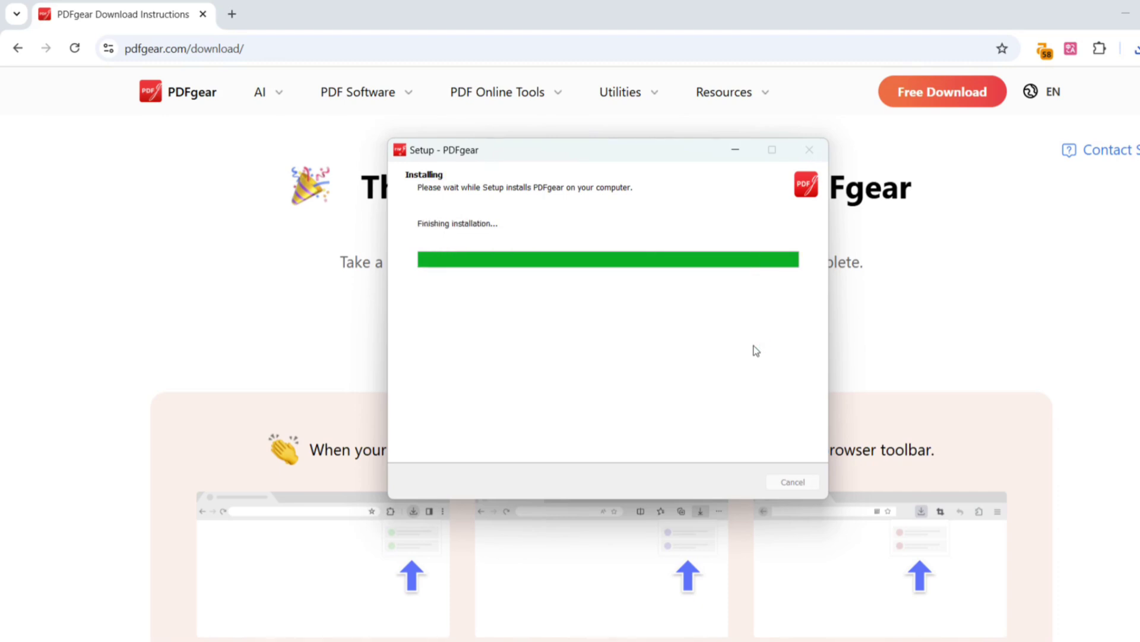
click(729, 481)
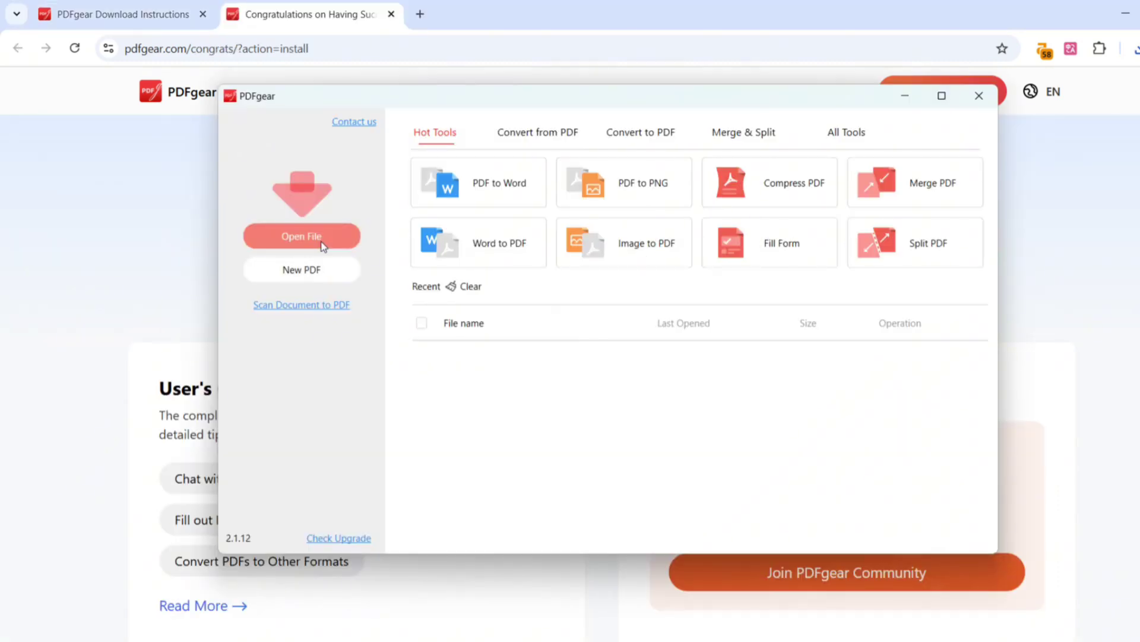
Open Sample PDF.pdf in the PDFgear desktop app and add a note reading "OK" at "recommendation" in the first paragraph
click(303, 236)
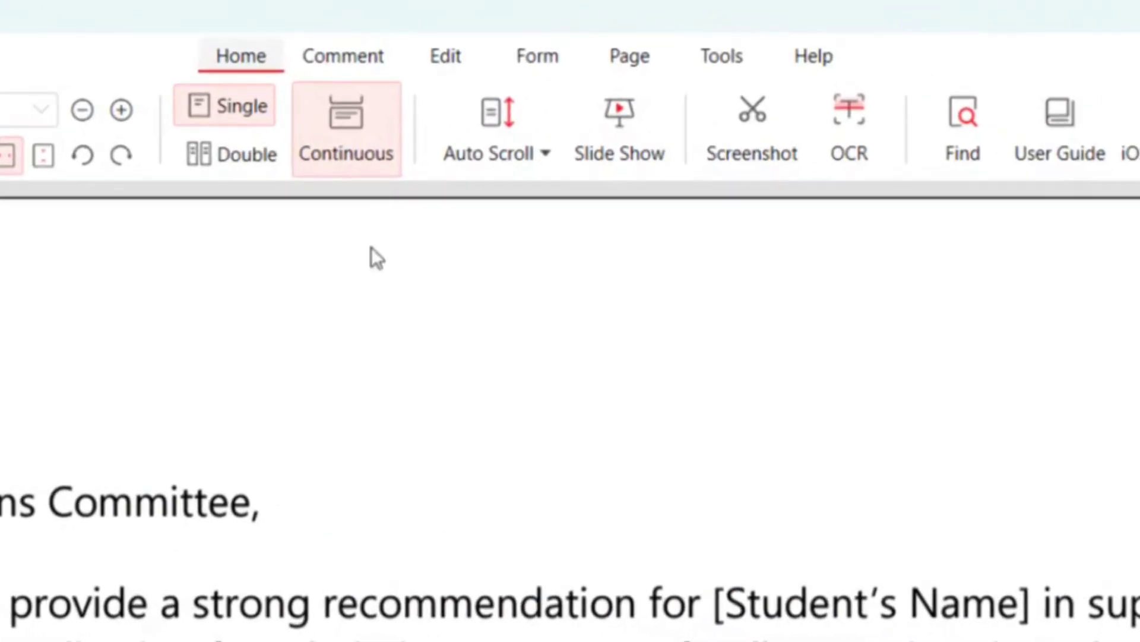
click(324, 59)
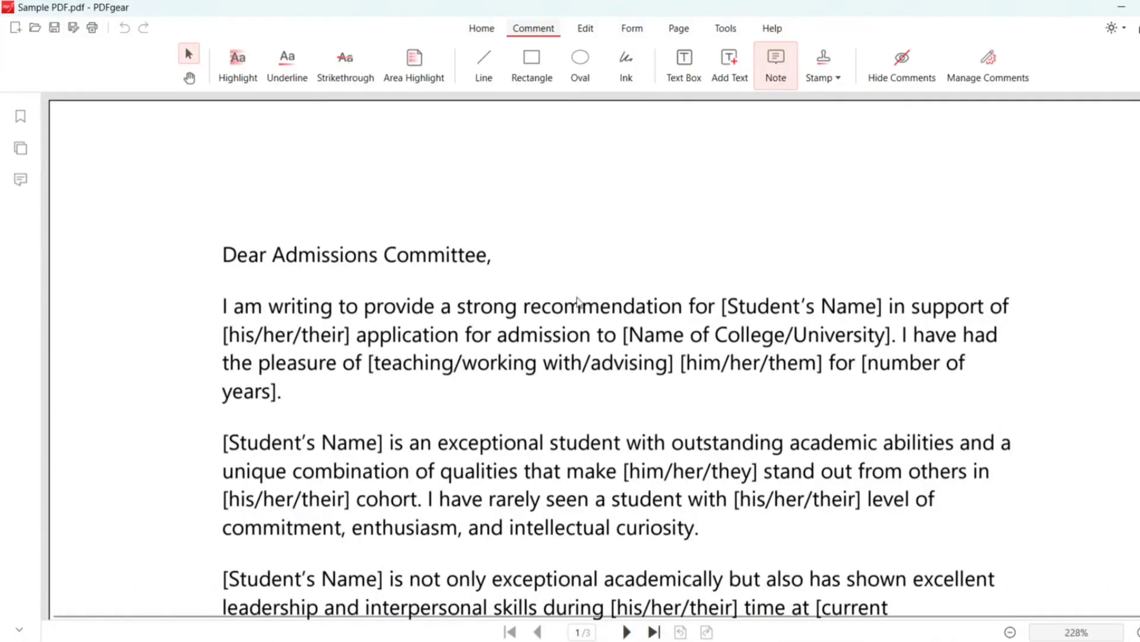
click(578, 297)
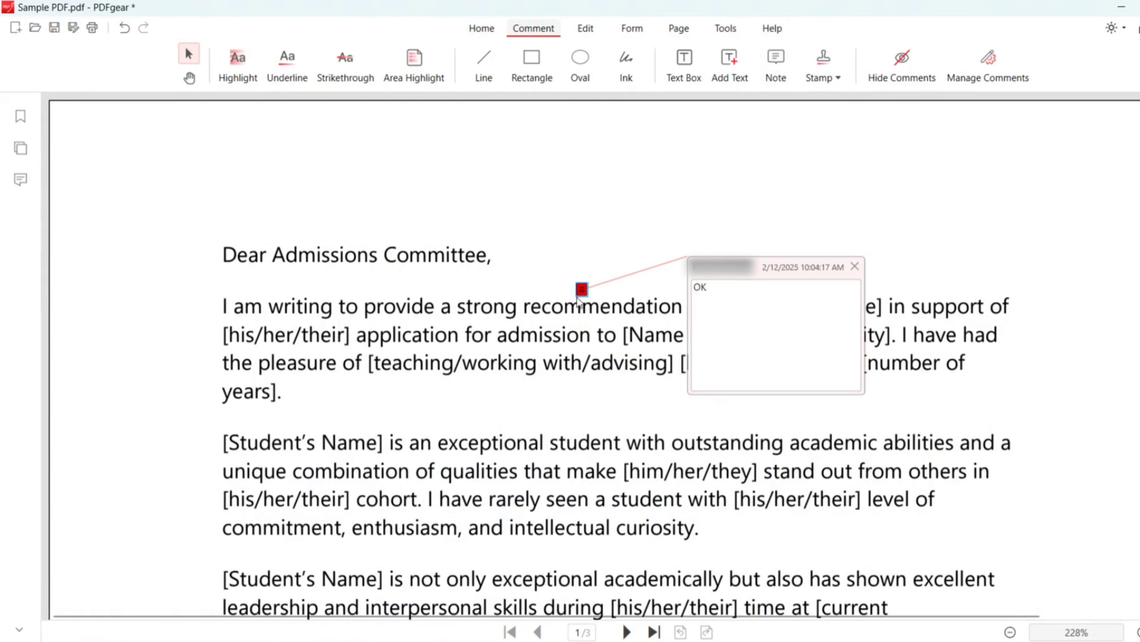
Draw a red rectangle around the second paragraph of the letter, which begins "[Student's Name] is an exceptional student"
scroll(559, 196, down, 2)
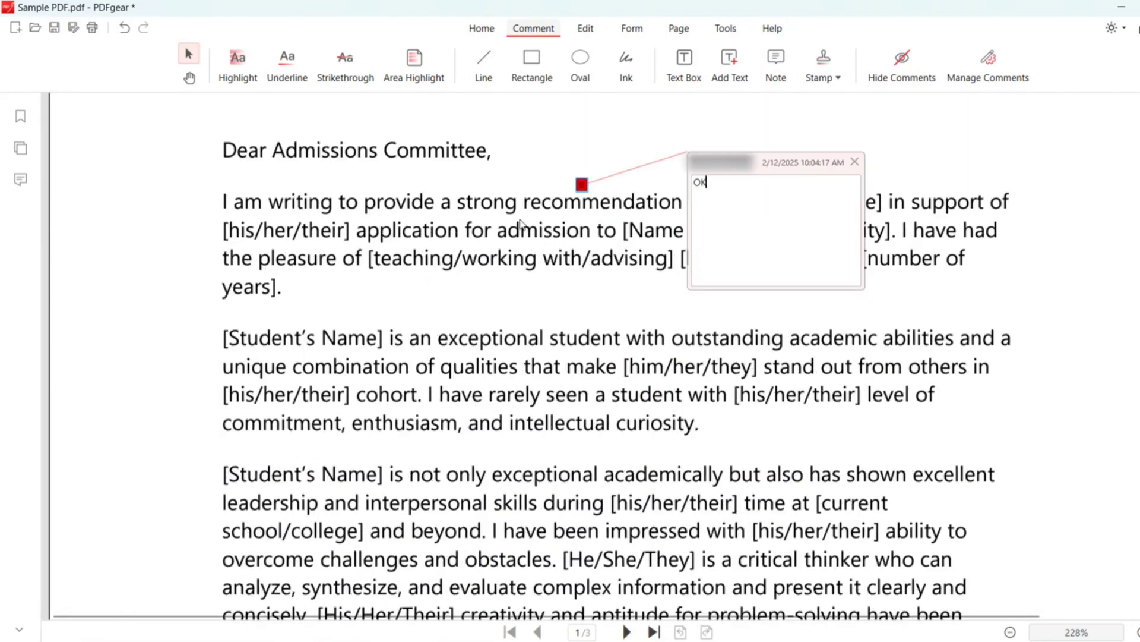
click(533, 65)
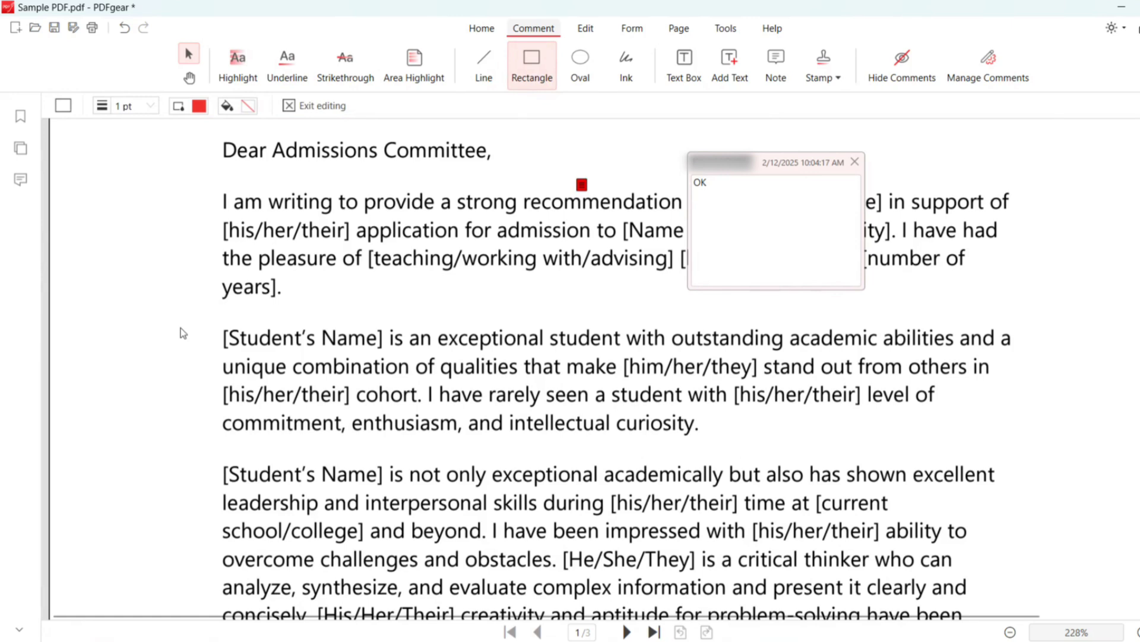
mouse_move(201, 327)
mouse_down()
mouse_move(437, 440)
mouse_move(1115, 447)
mouse_up()
Draw two red freehand ink lines along the third paragraph's last sentence, from "[His/Her/Their] creativity" to "outside of it"
scroll(1117, 327, down, 5)
click(484, 66)
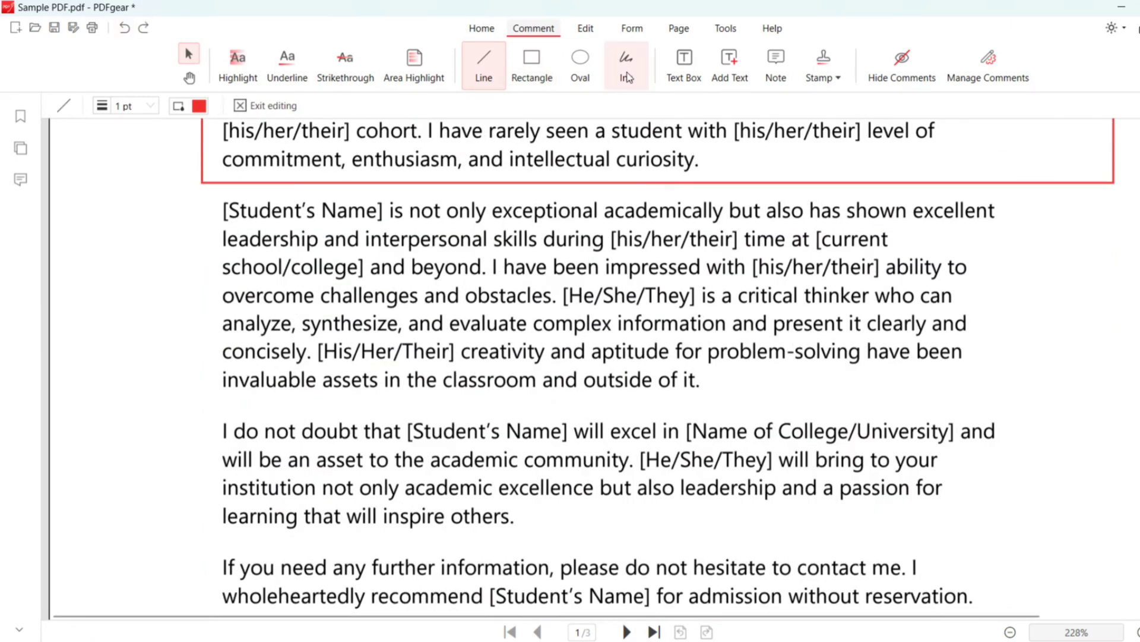
click(626, 64)
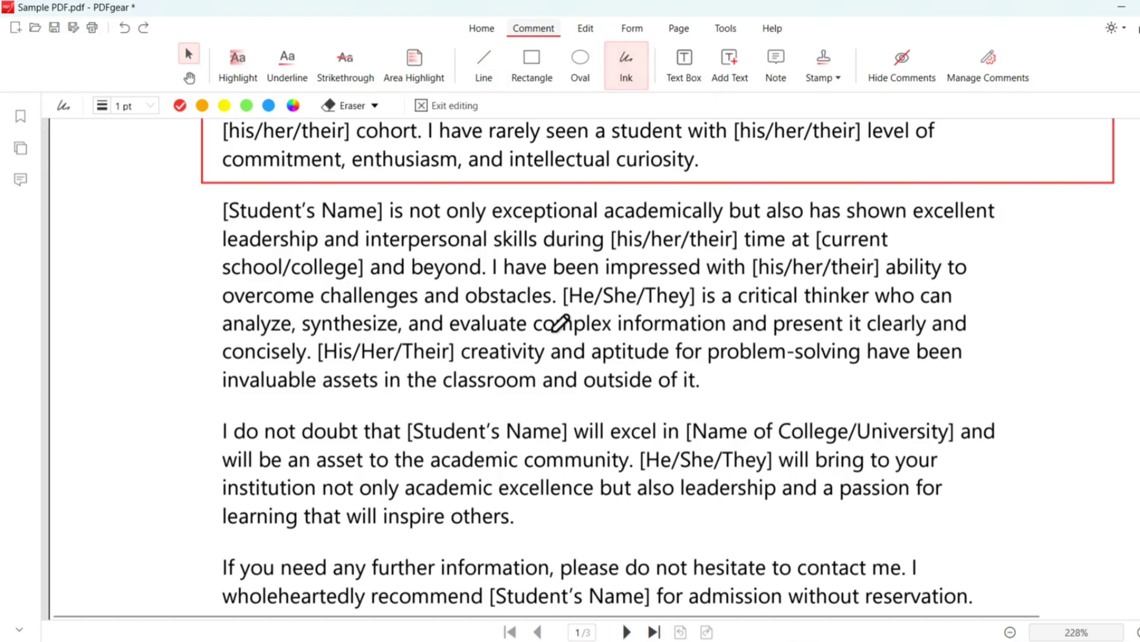
drag(319, 366, 898, 369)
drag(224, 389, 709, 383)
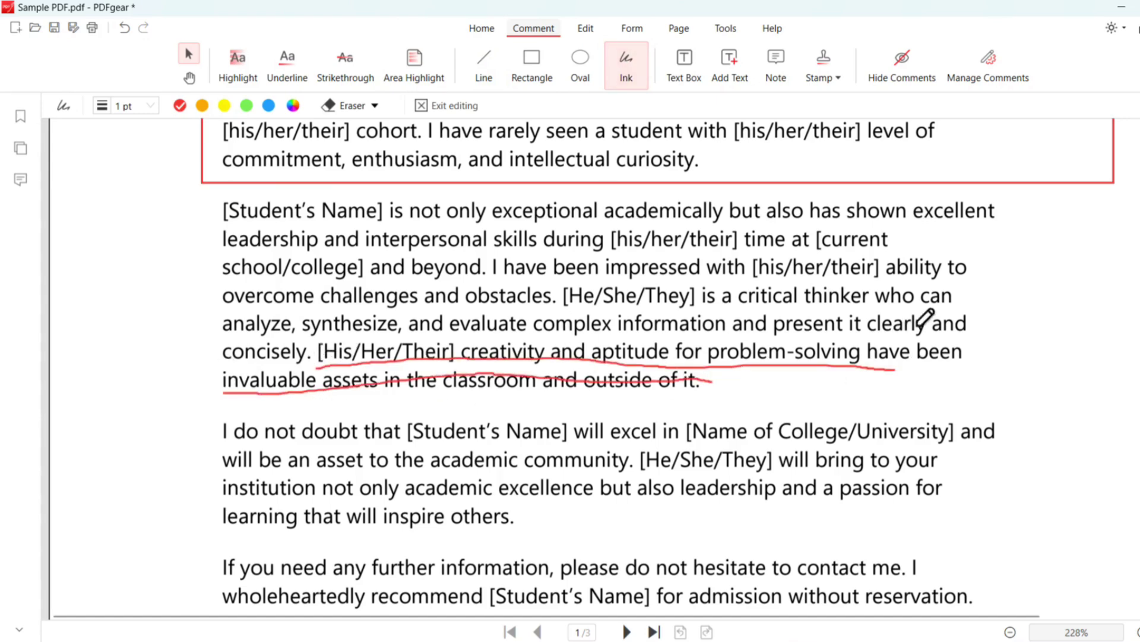
Add a text box reading "PDFgear" beside "[Your Name]" at the end of the letter
scroll(968, 301, down, 4)
click(686, 74)
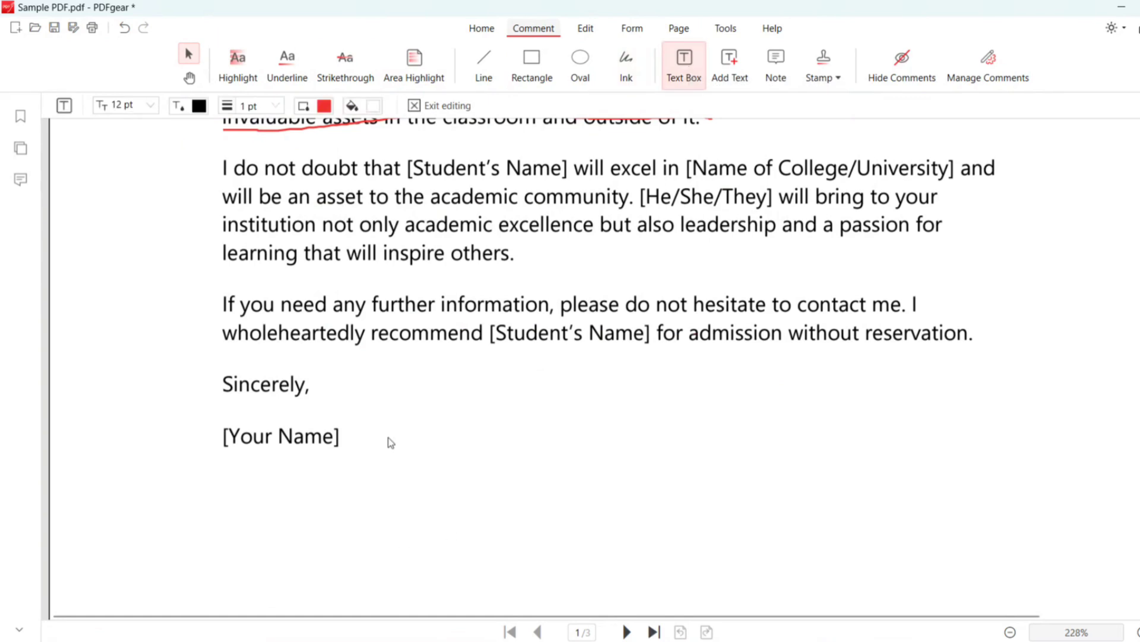
click(378, 437)
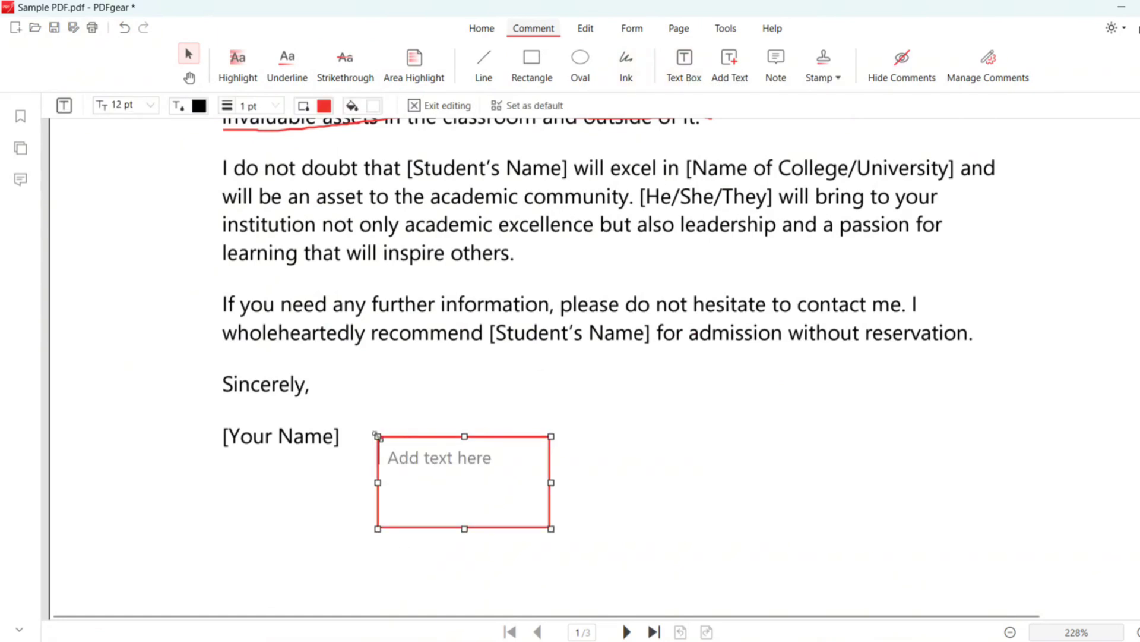
text(PDFgear)
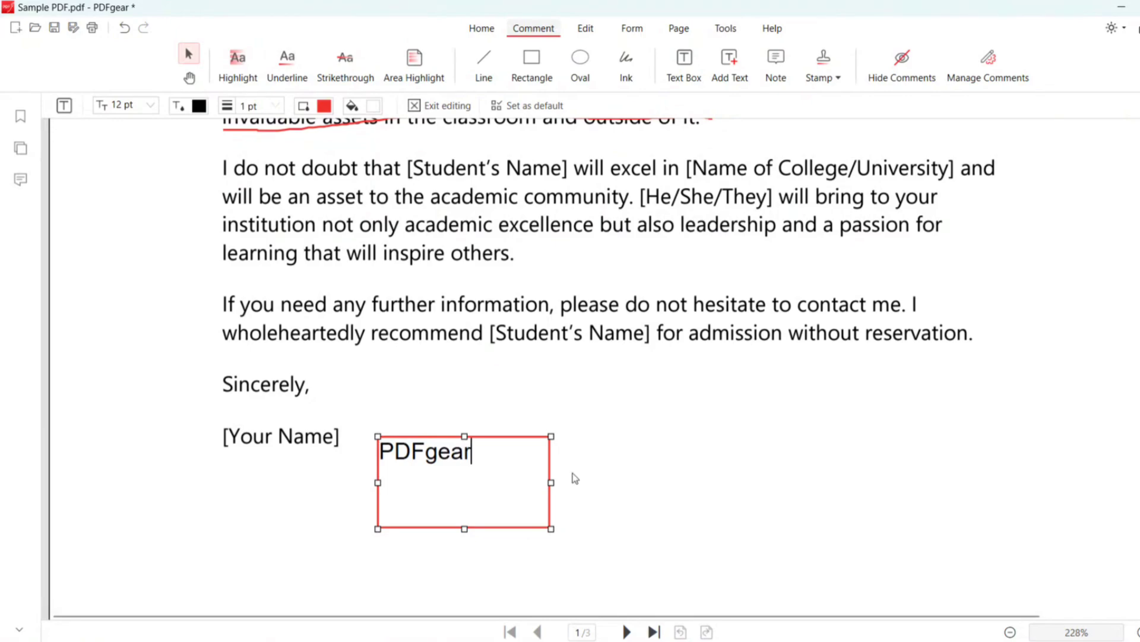
click(576, 475)
Delete the "PDFgear" text box and the second ink line from the comments list, then close the list
scroll(576, 476, down, 1)
scroll(576, 476, up, 10)
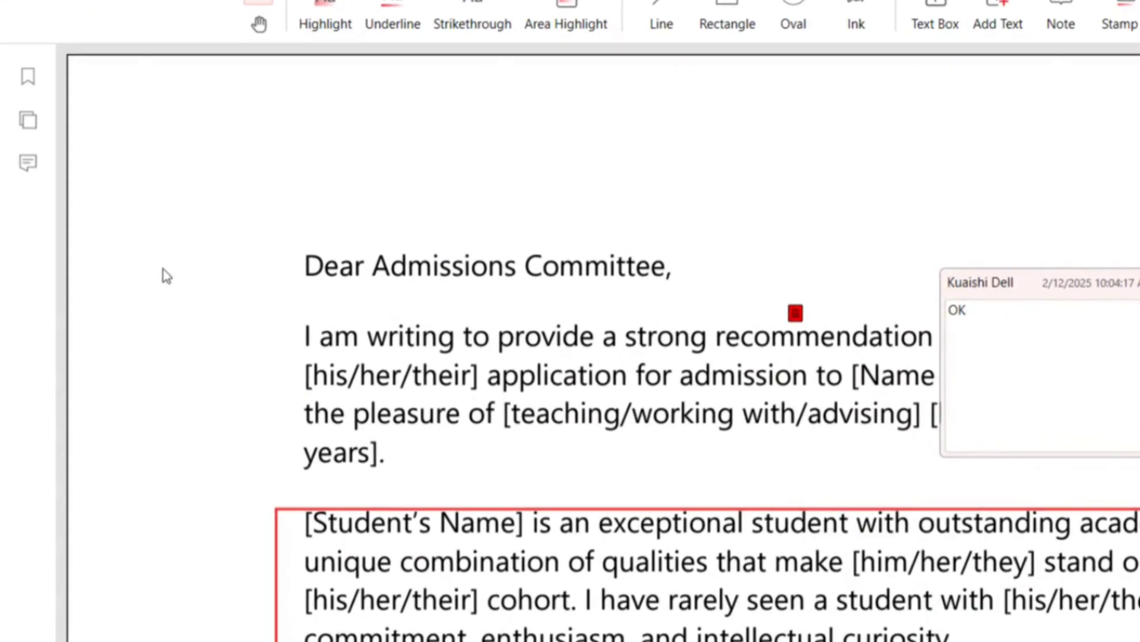
click(22, 175)
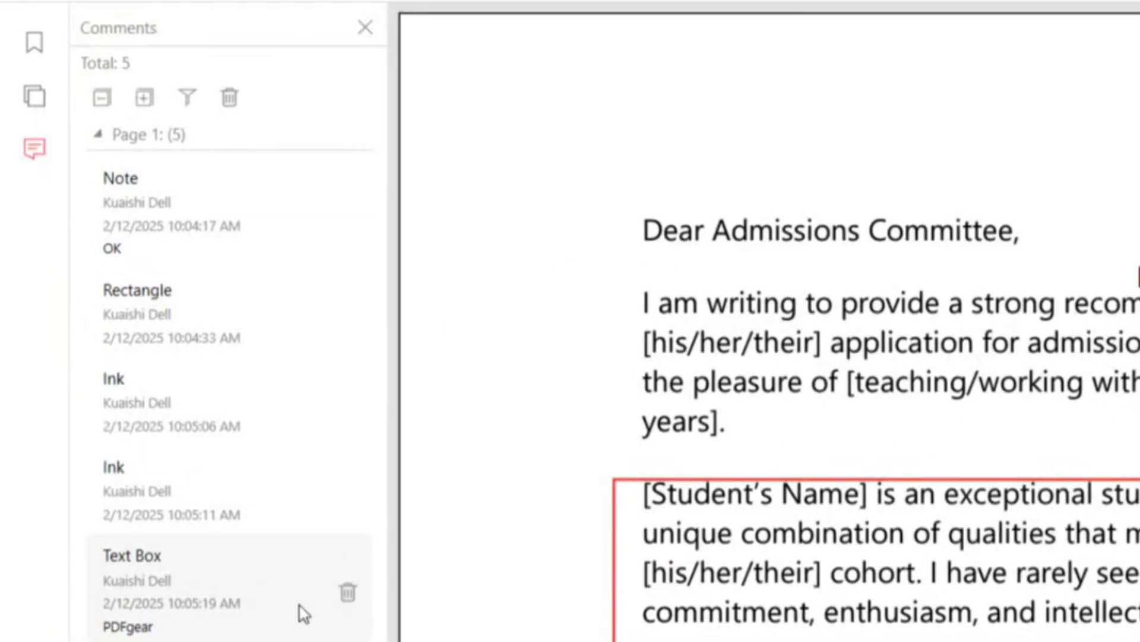
click(348, 594)
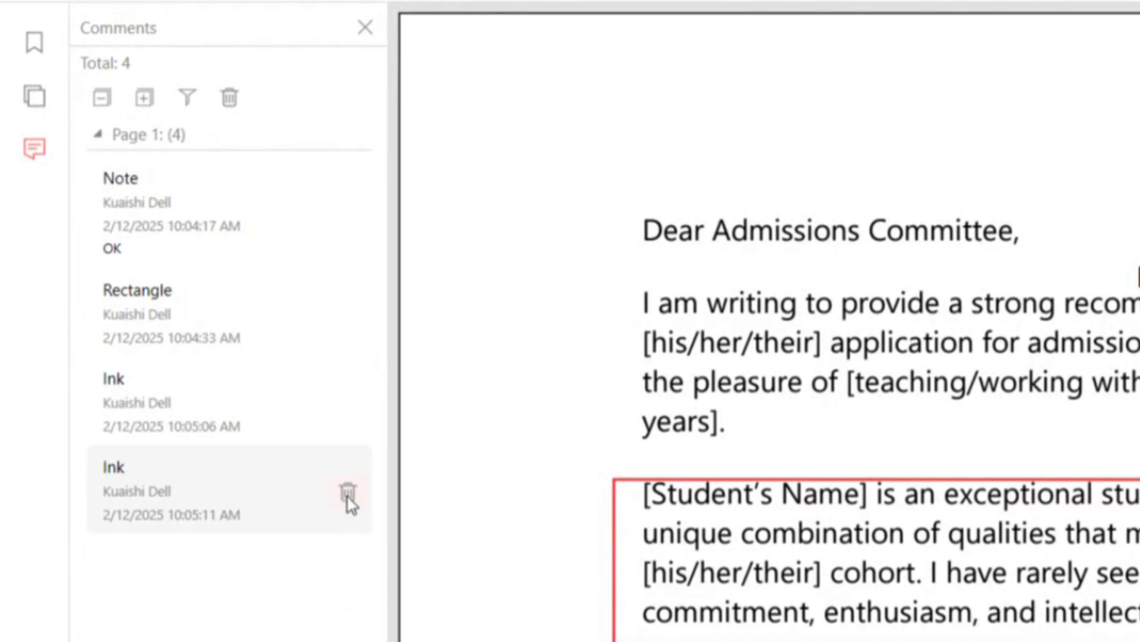
click(348, 496)
scroll(788, 562, down, 10)
scroll(787, 562, up, 6)
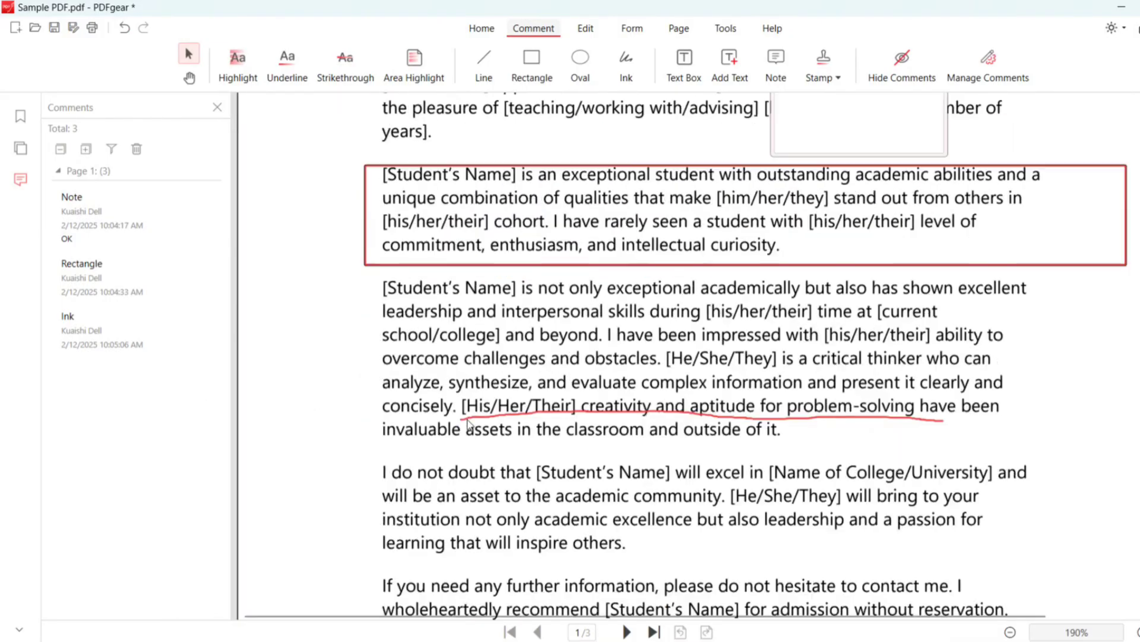
scroll(469, 424, up, 3)
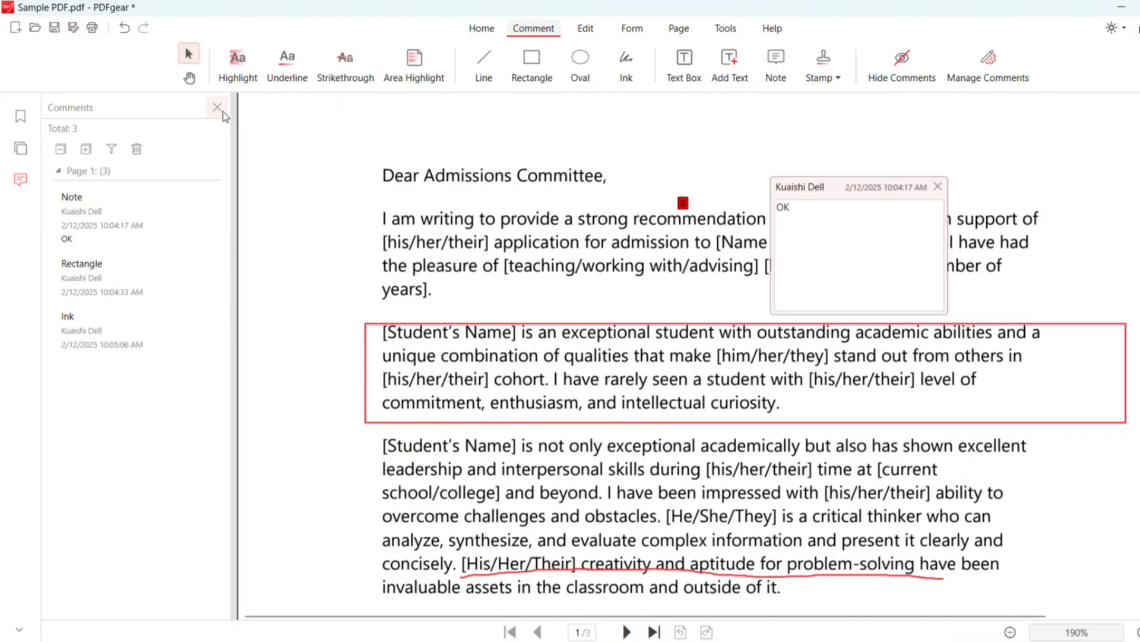
click(217, 108)
Save the annotated PDF to the Desktop as Sample PDF Copy and check the annotations in the saved file
scroll(472, 164, down, 1)
scroll(473, 166, up, 3)
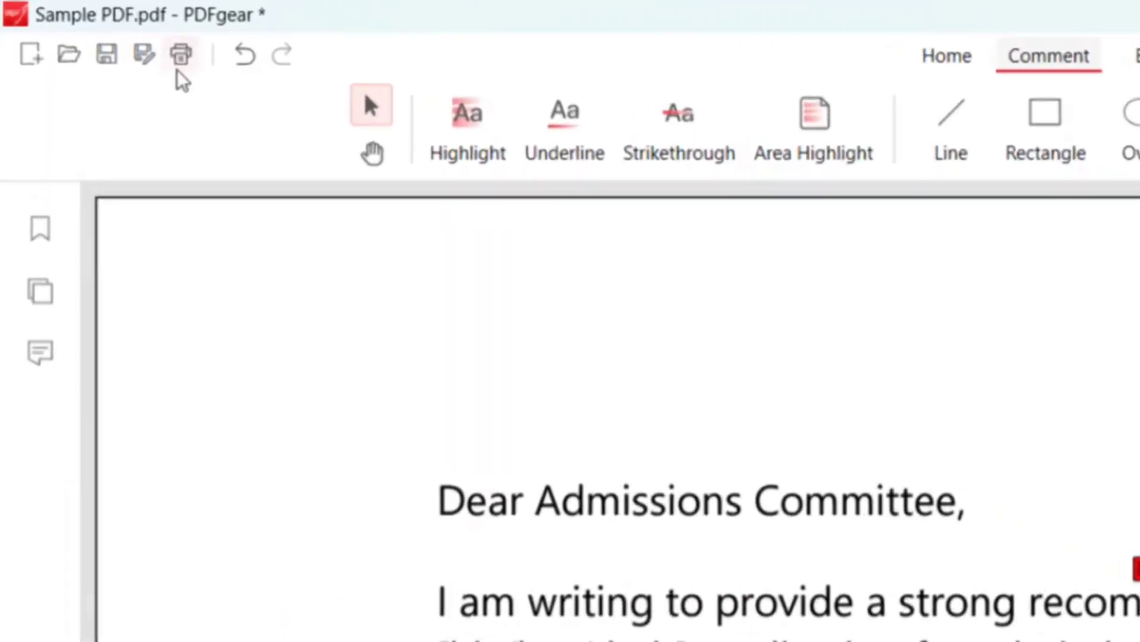
click(94, 35)
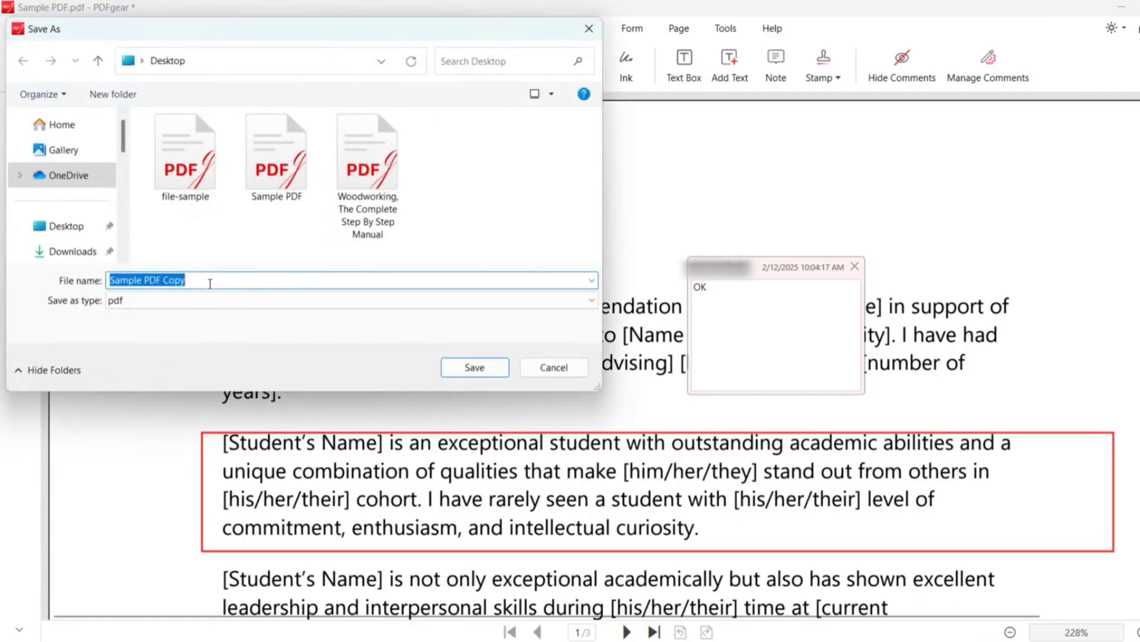
click(474, 368)
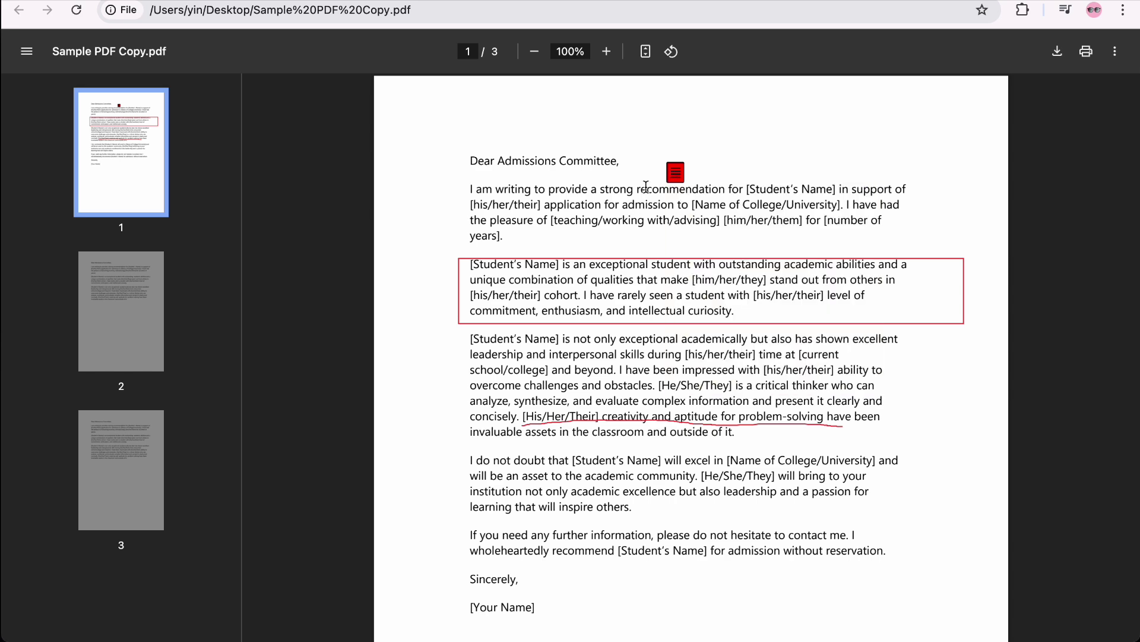
scroll(620, 277, down, 3)
scroll(620, 284, up, 3)
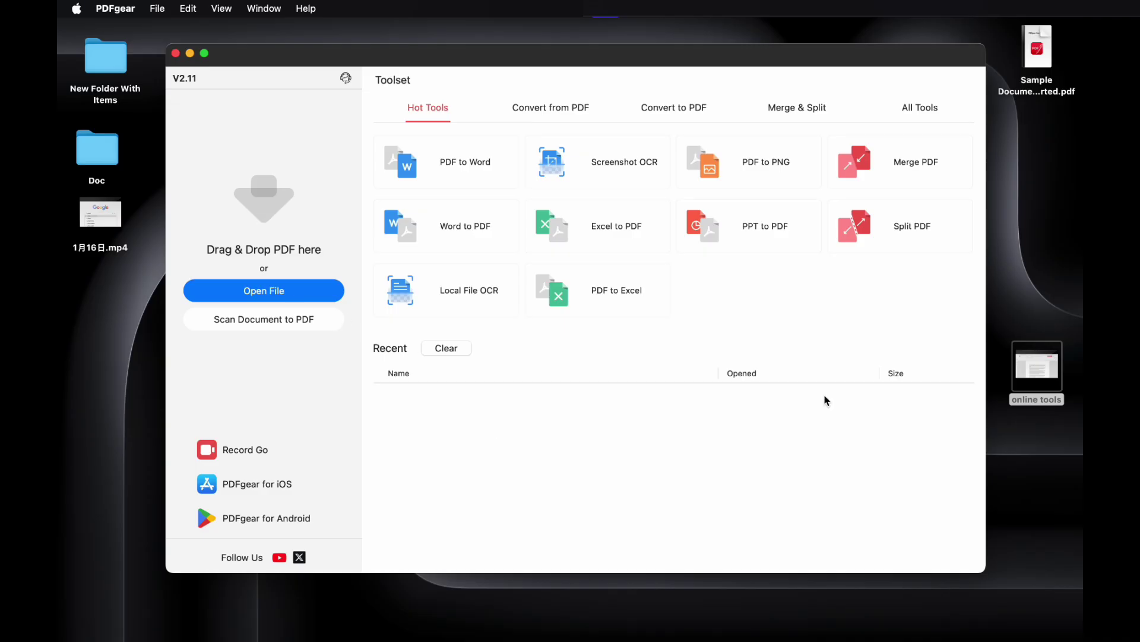
Open Sample PDF.pdf in PDFgear for Mac and add a note reading "OK" at "recommendation" in the first paragraph
click(290, 293)
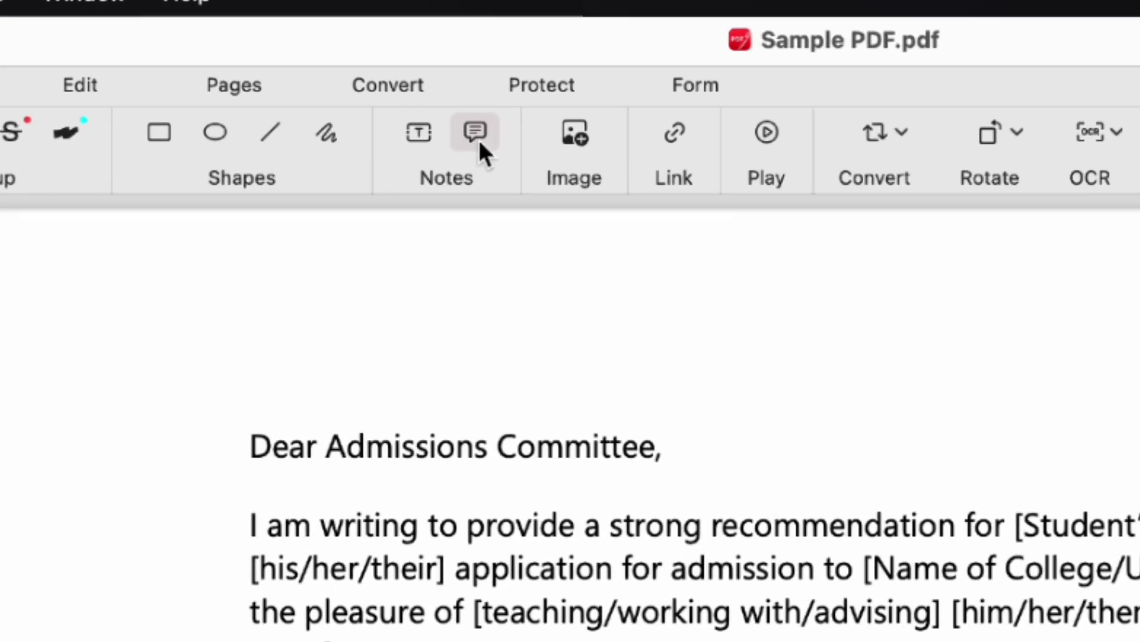
click(479, 140)
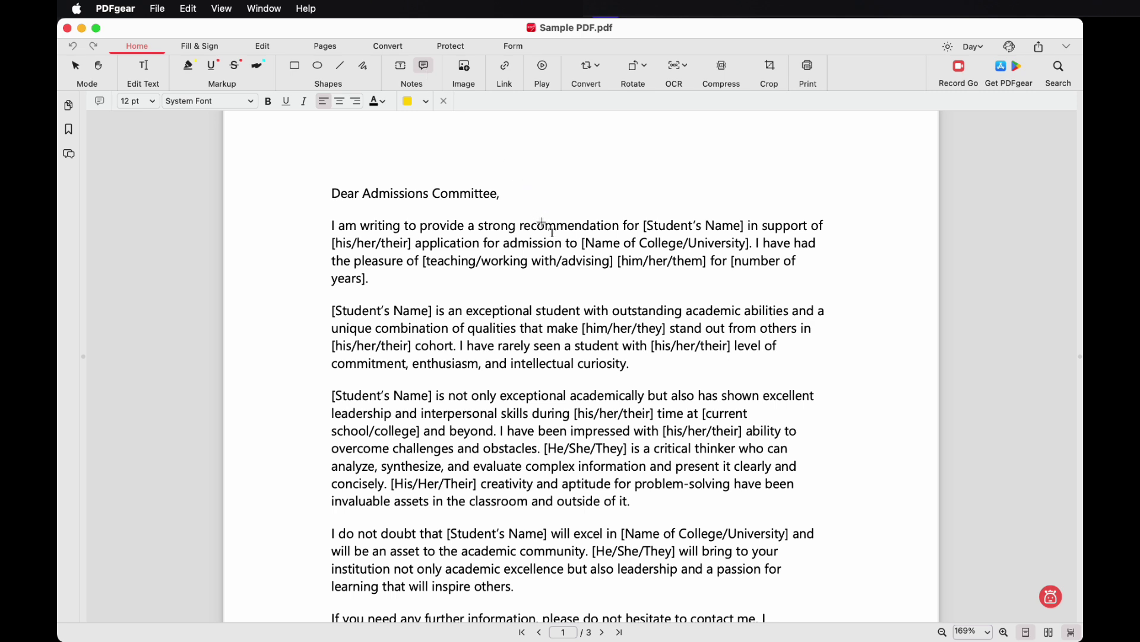
click(542, 223)
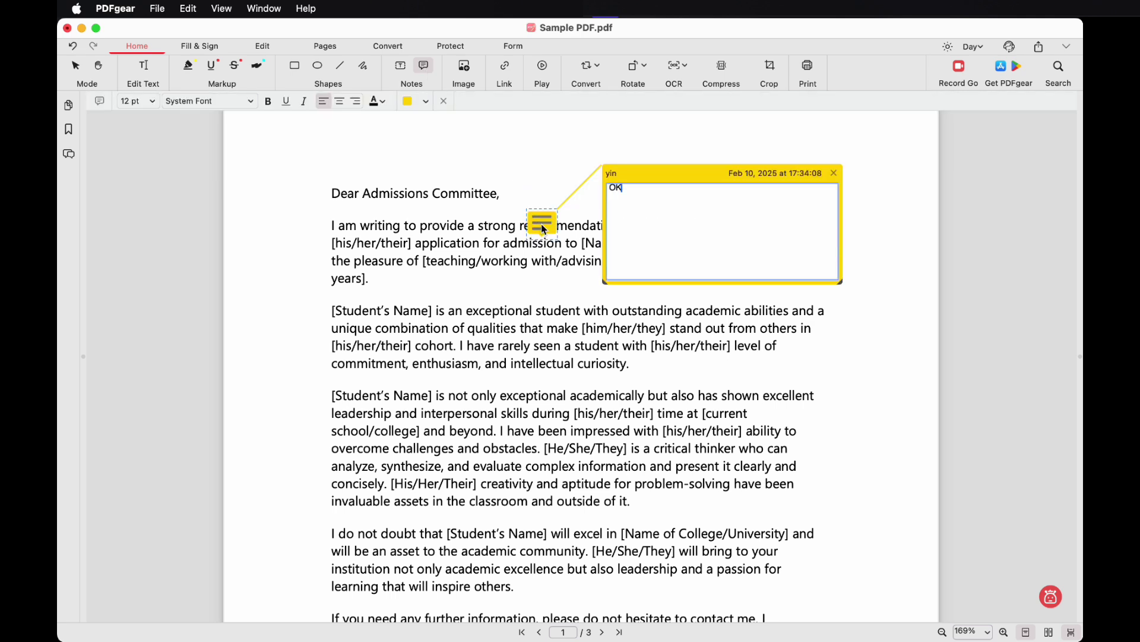
Draw a red rectangle around the second paragraph and red freehand lines under the fourth and fifth lines of the third paragraph
click(295, 65)
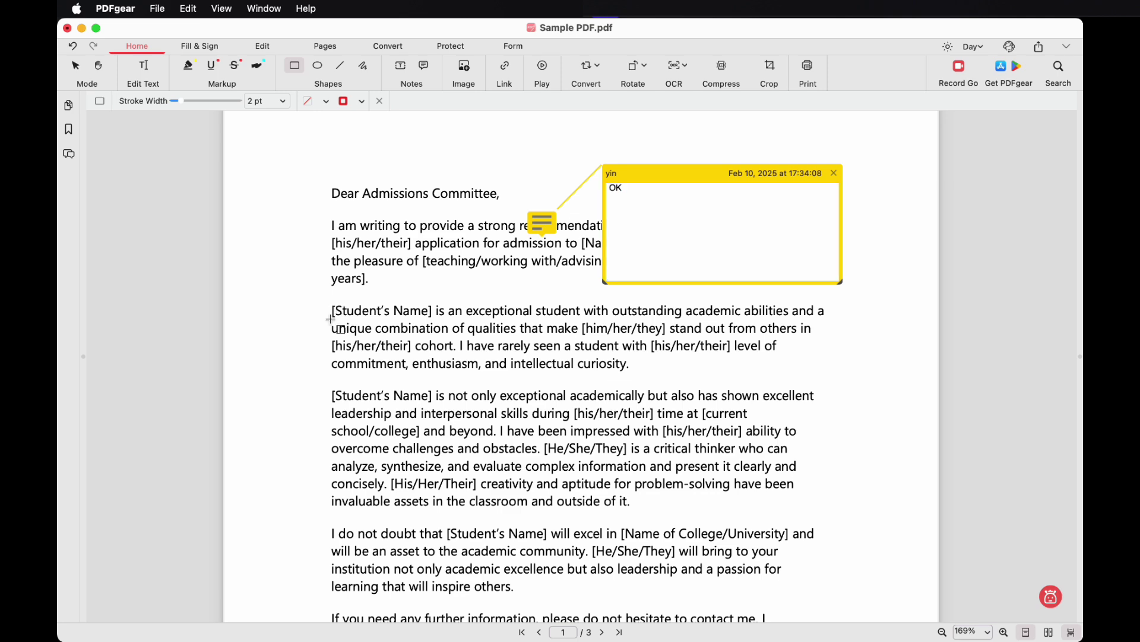
mouse_move(330, 302)
mouse_down()
mouse_move(839, 385)
mouse_move(837, 375)
mouse_up()
click(369, 70)
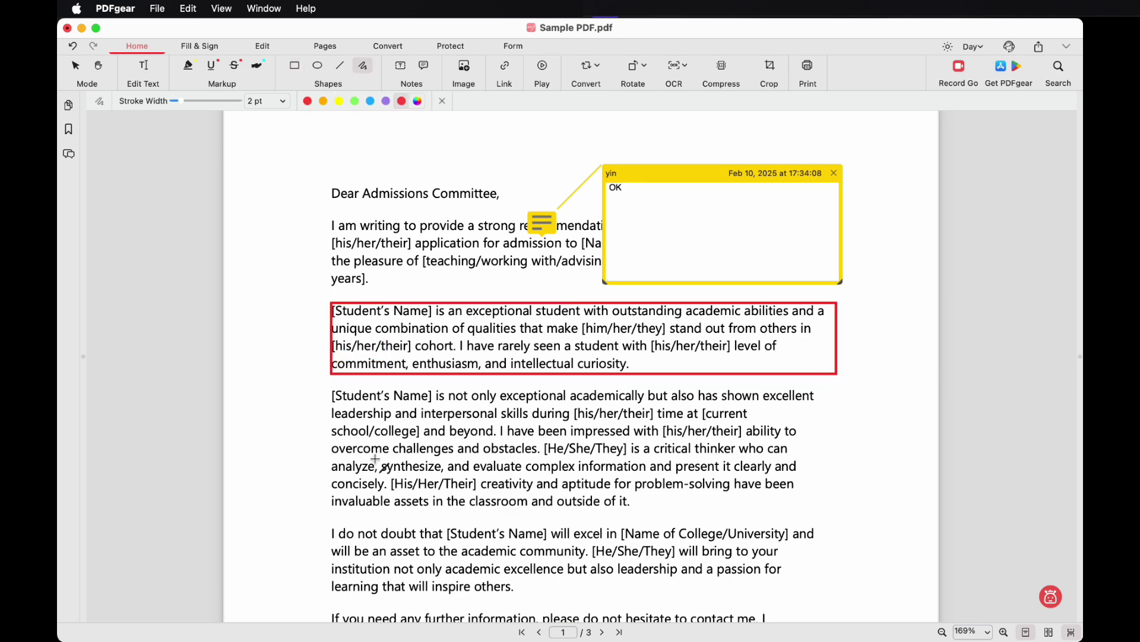
drag(334, 456, 743, 456)
drag(330, 477, 617, 476)
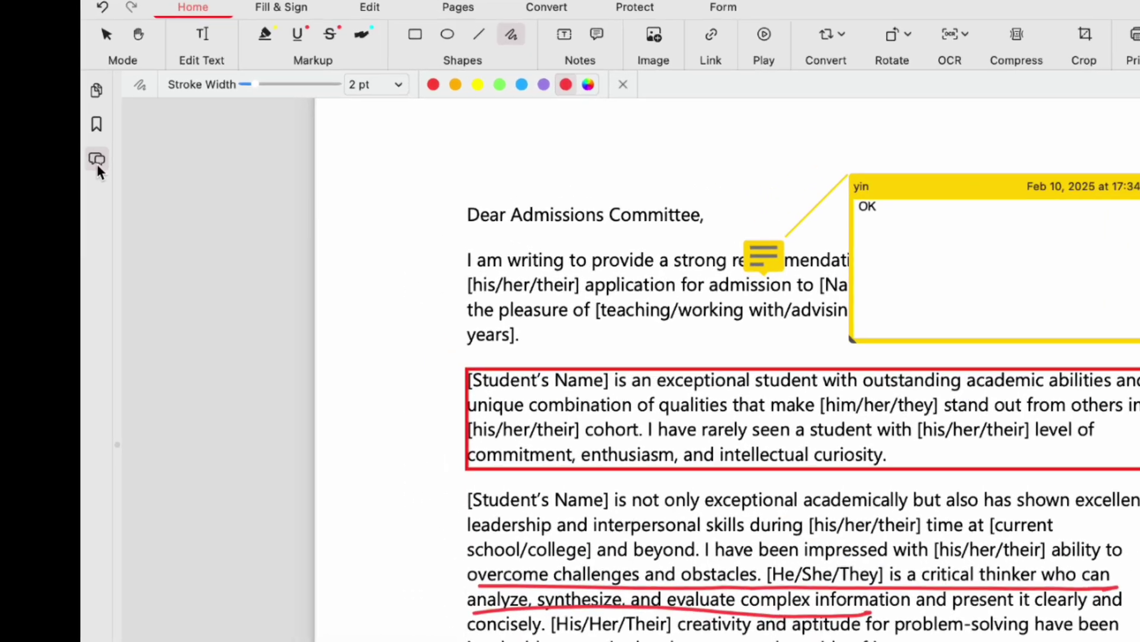
Delete the rectangle and the first freehand line from the annotations list, then close the list
click(69, 154)
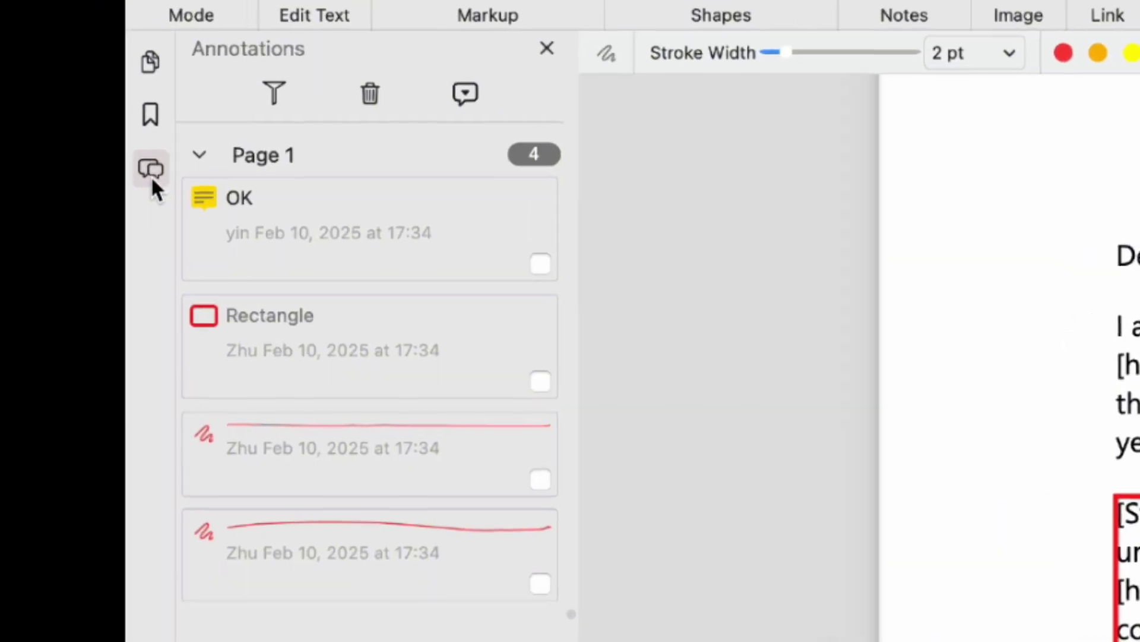
click(543, 385)
key(Delete)
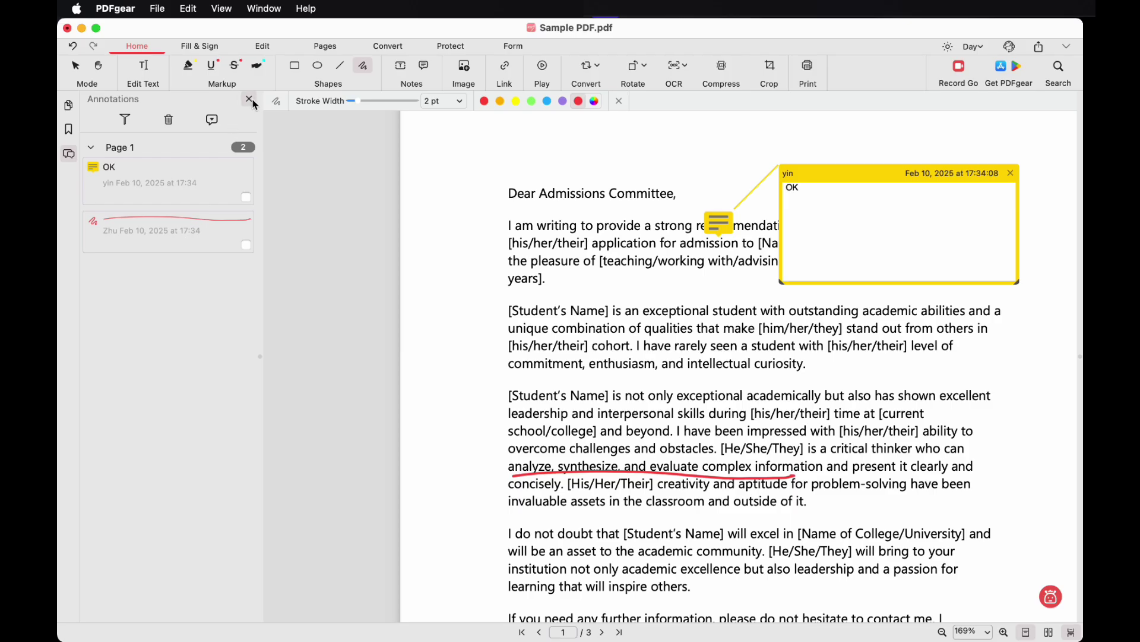
click(248, 99)
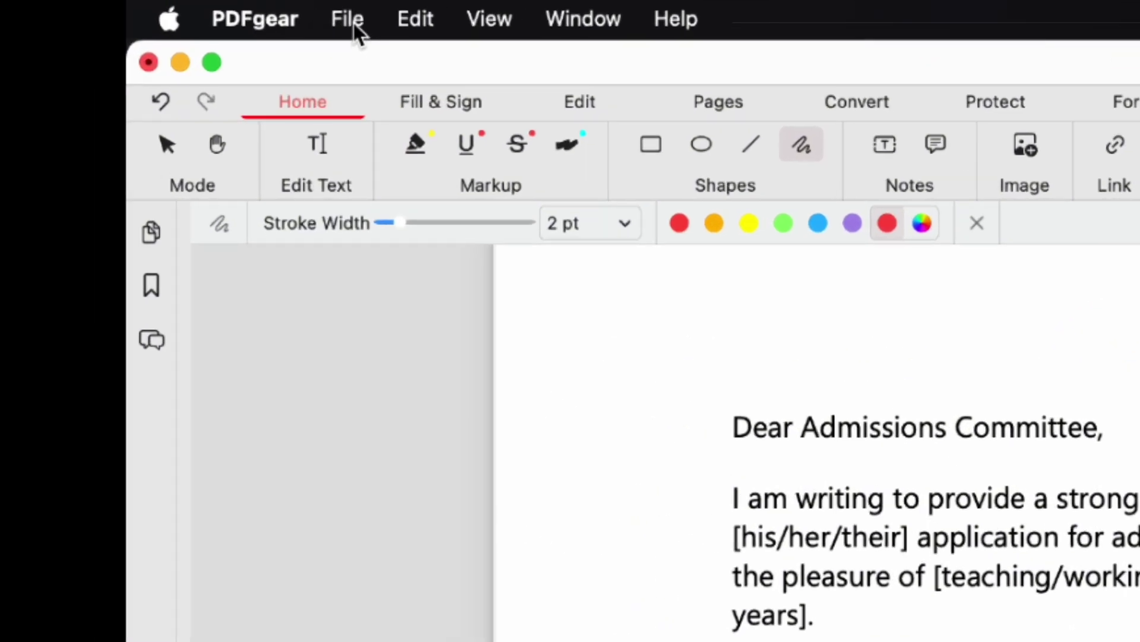
Save the annotated file to the Desktop as Sample PDF.pdf with Save As and check its annotations in the browser
click(158, 8)
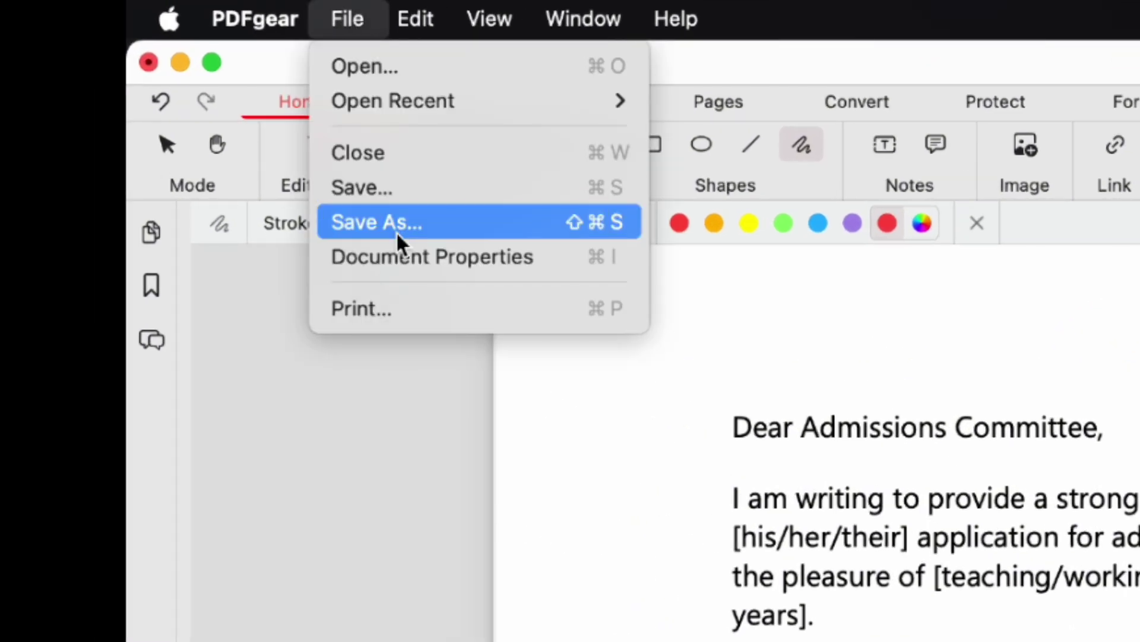
click(396, 229)
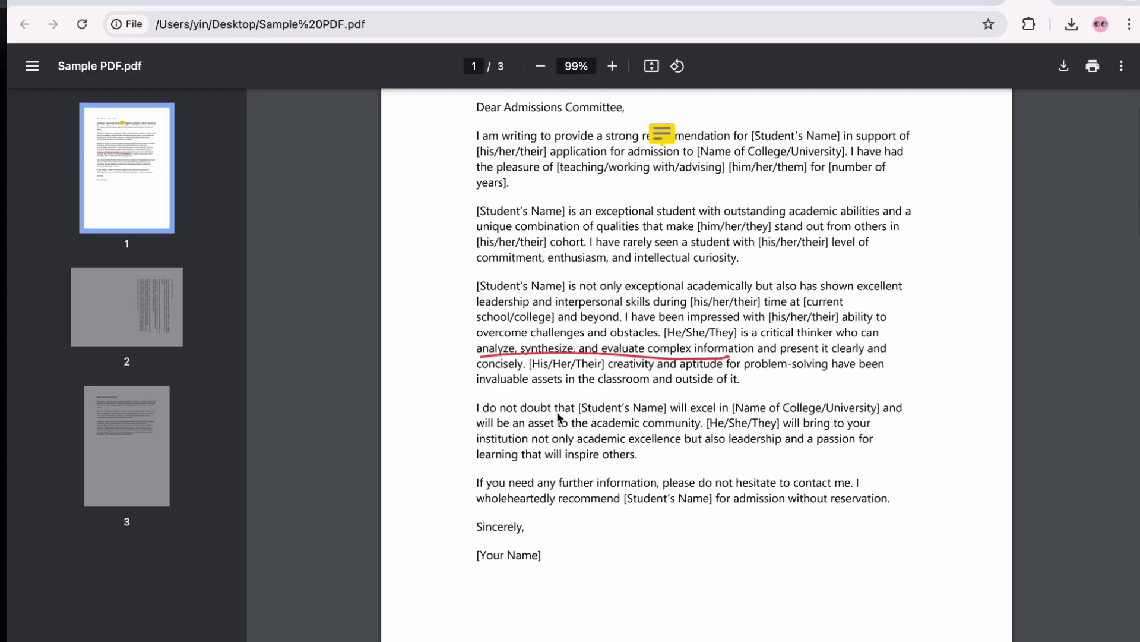
scroll(557, 417, up, 2)
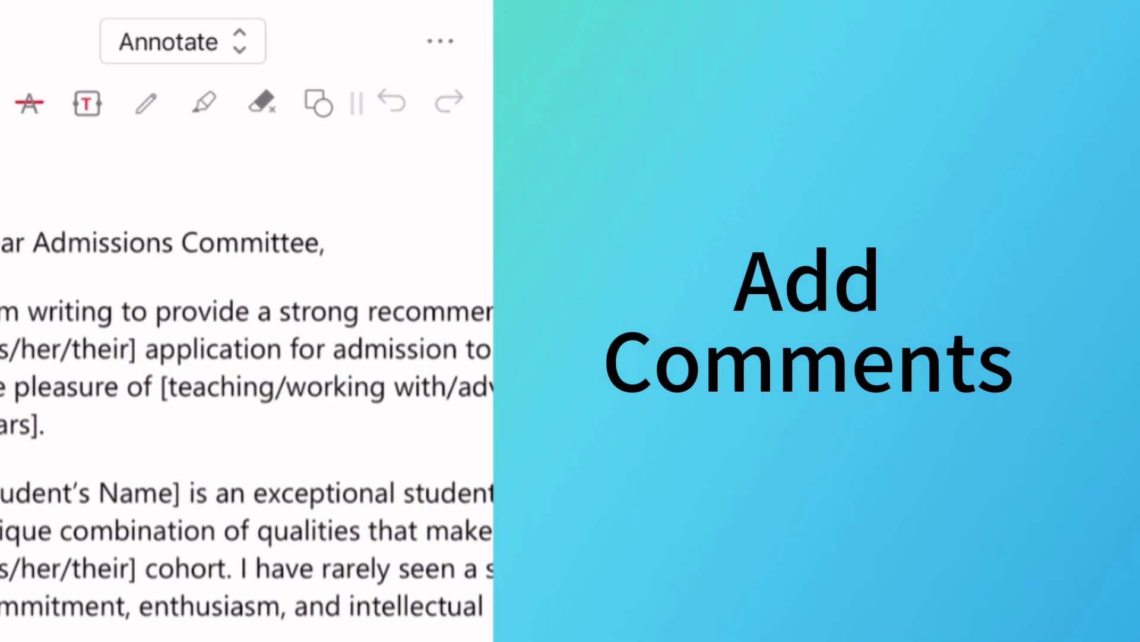
Post a note reading "OK" at "provide" in the first paragraph of the letter in the PDFgear mobile app
scroll(232, 103, right, 2)
click(309, 102)
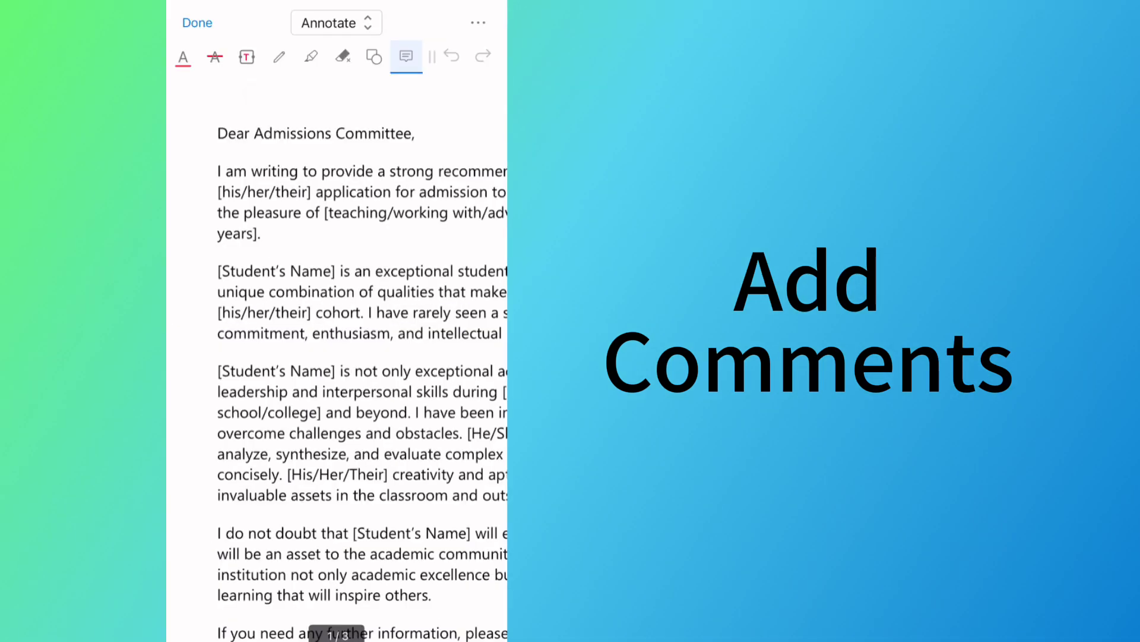
click(246, 368)
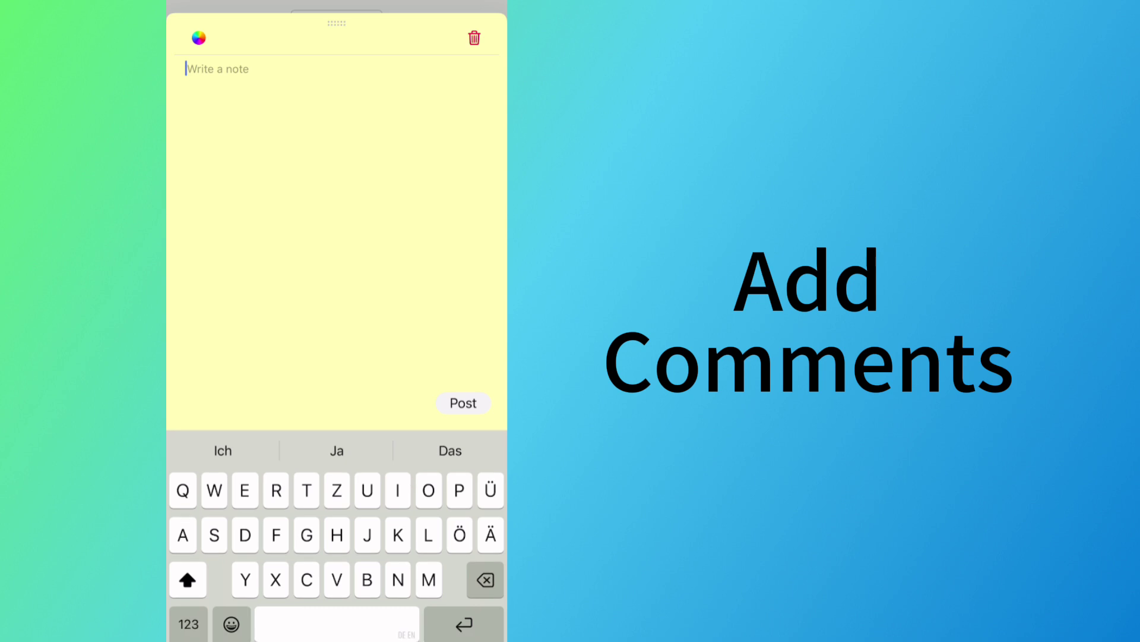
text(OK)
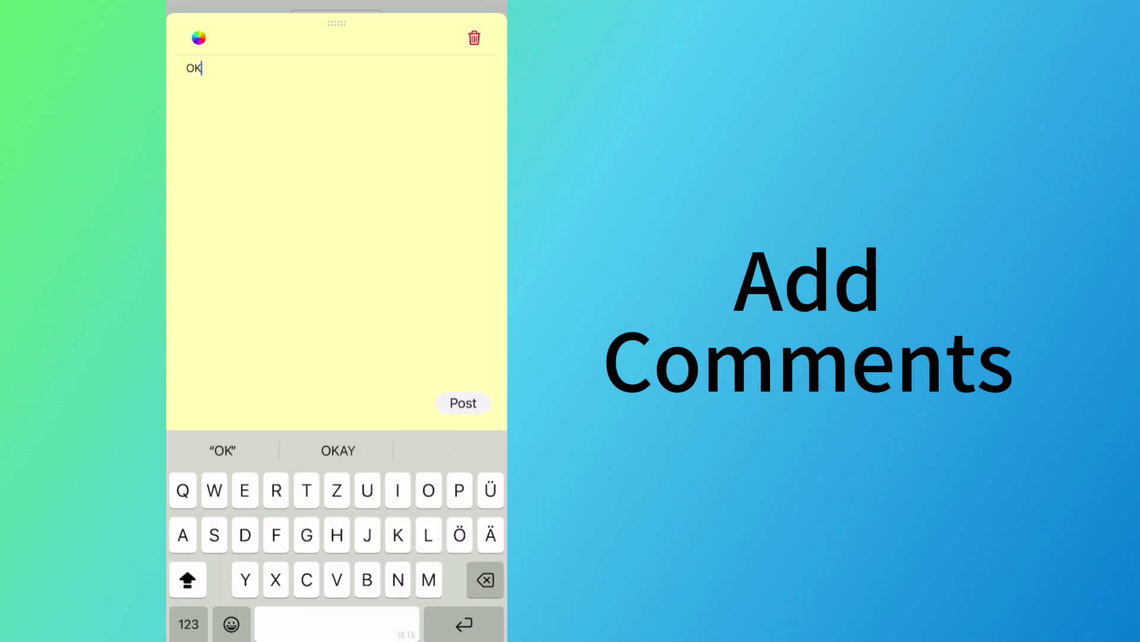
click(464, 403)
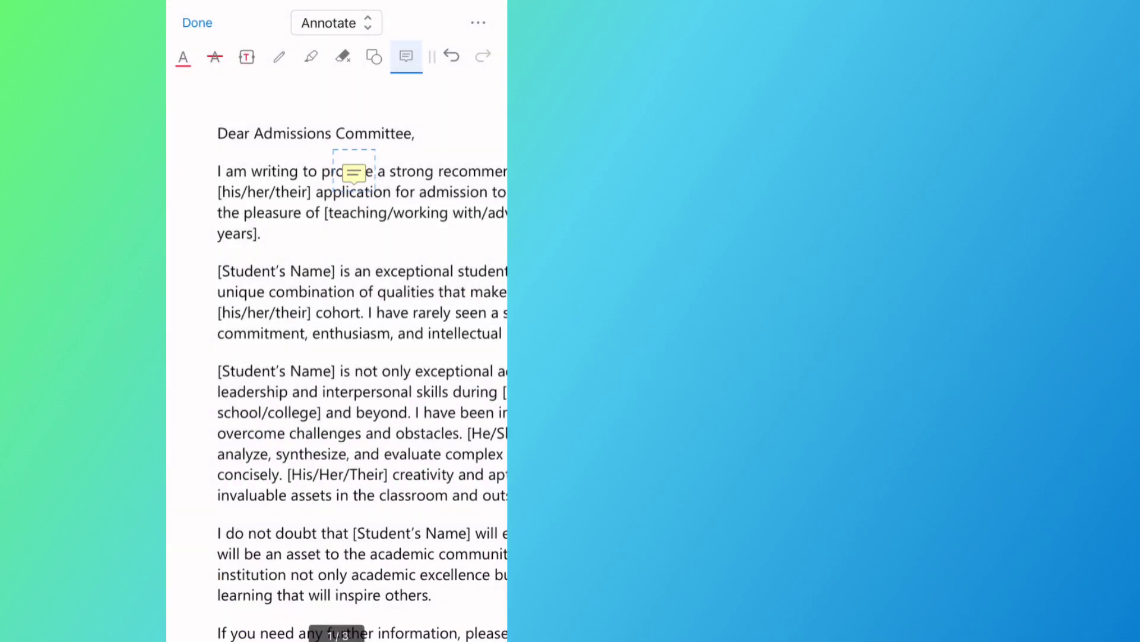
Draw a red rectangle around the second paragraph's first two lines and highlight the third paragraph's first two lines in yellow
click(373, 57)
drag(208, 257, 493, 304)
click(311, 57)
drag(213, 371, 440, 371)
drag(206, 393, 427, 393)
Draw red pen lines under "concisely. [His/Her/Their] creativity" and "invaluable assets in the classroom" in the third paragraph
scroll(337, 321, down, 2)
click(279, 56)
drag(185, 450, 446, 440)
drag(183, 476, 383, 473)
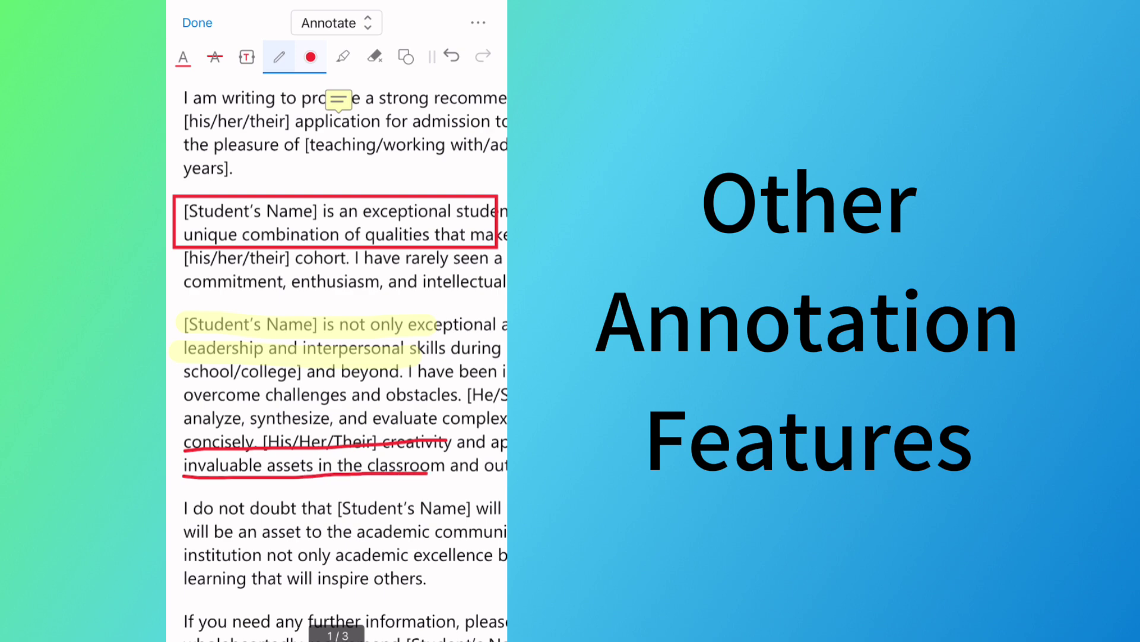
Add a red text box reading "PDFgear" after "[Your Name]" and move it closer to the signature placeholder
scroll(337, 320, down, 3)
click(247, 57)
scroll(280, 434, up, 3)
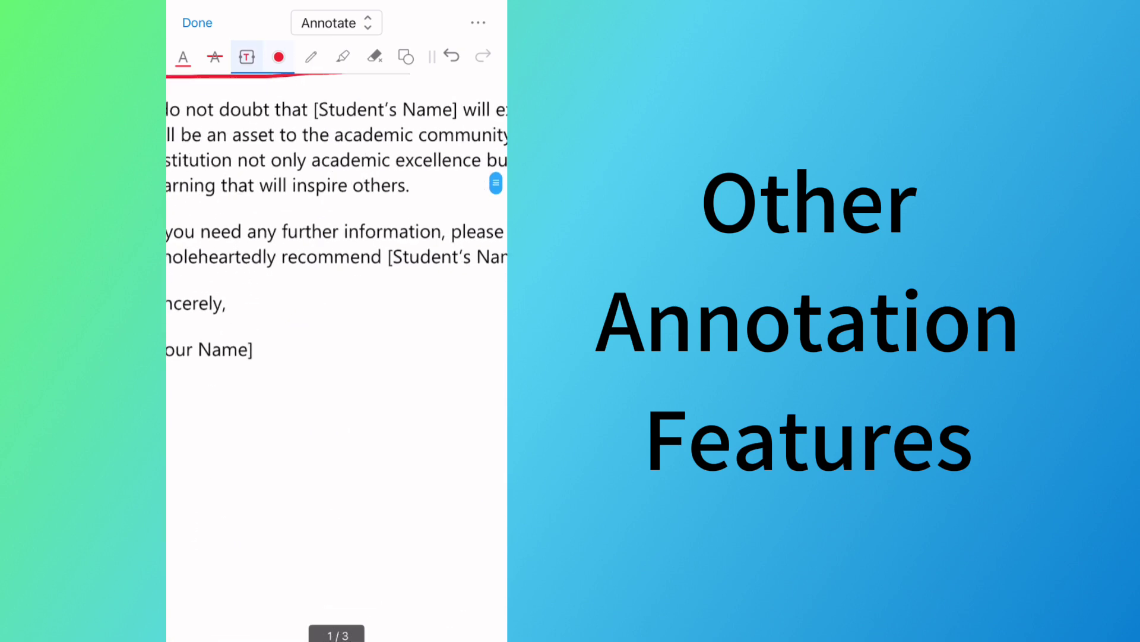
click(335, 353)
text(PDFg)
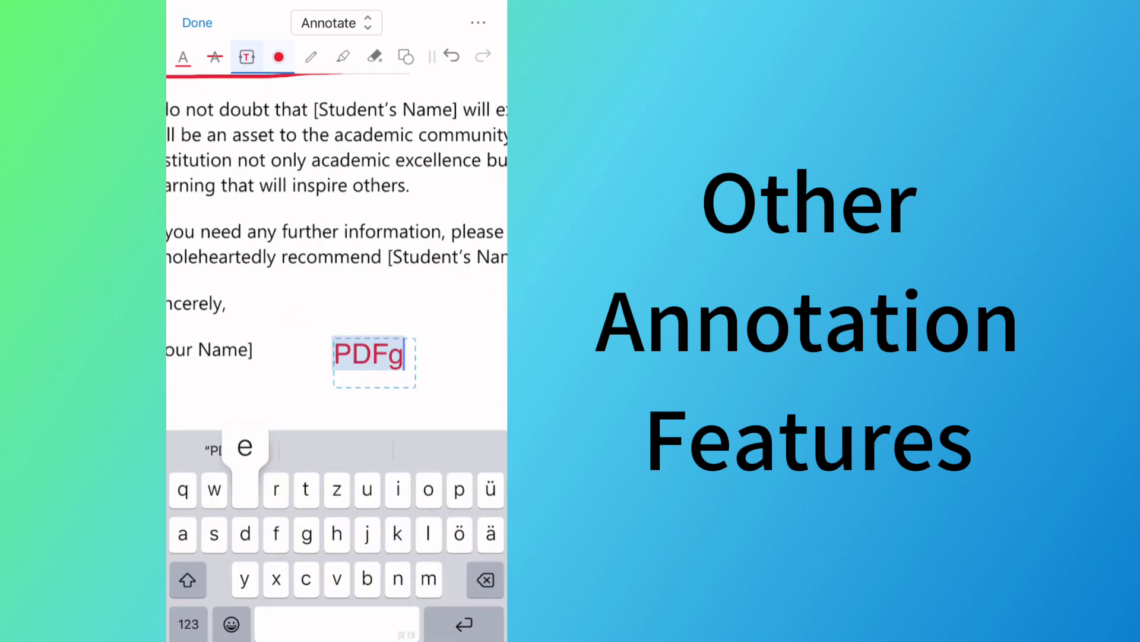
text(ear)
click(390, 355)
drag(390, 355, 327, 355)
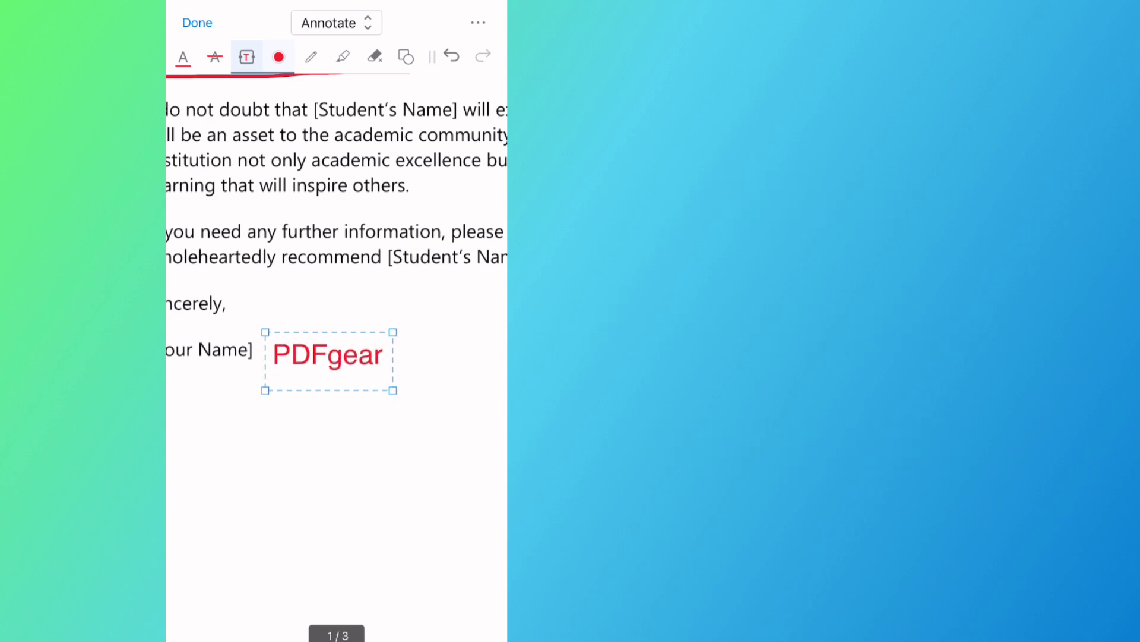
Delete three Ink annotations, the second highlighter line and both red pen lines of the third paragraph, through the page 1 annotations list
scroll(337, 357, down, 3)
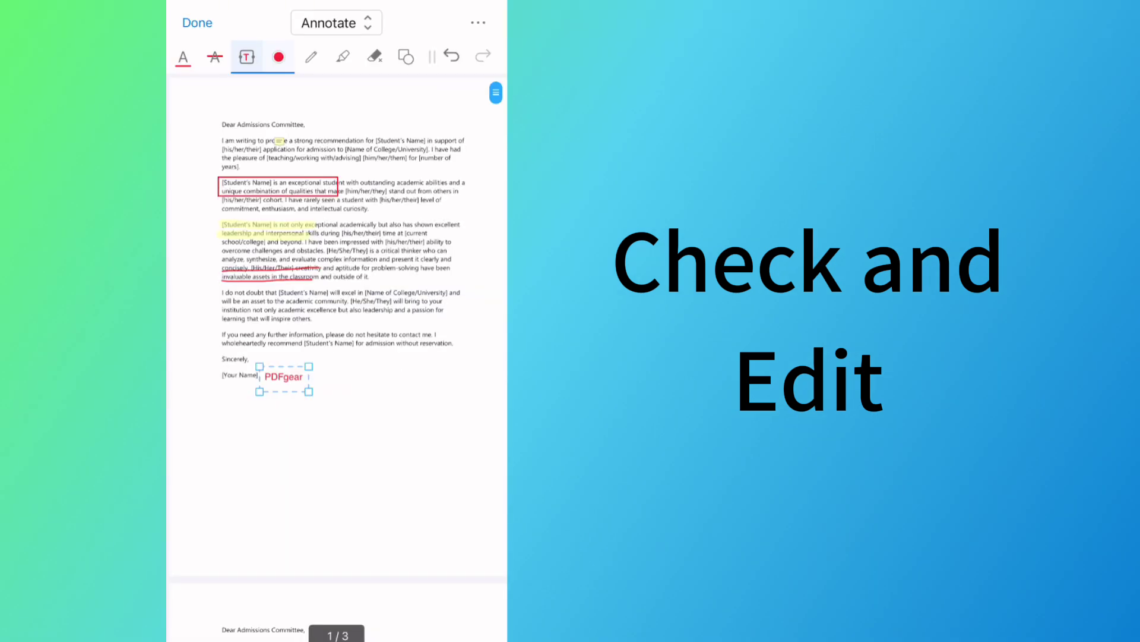
click(337, 437)
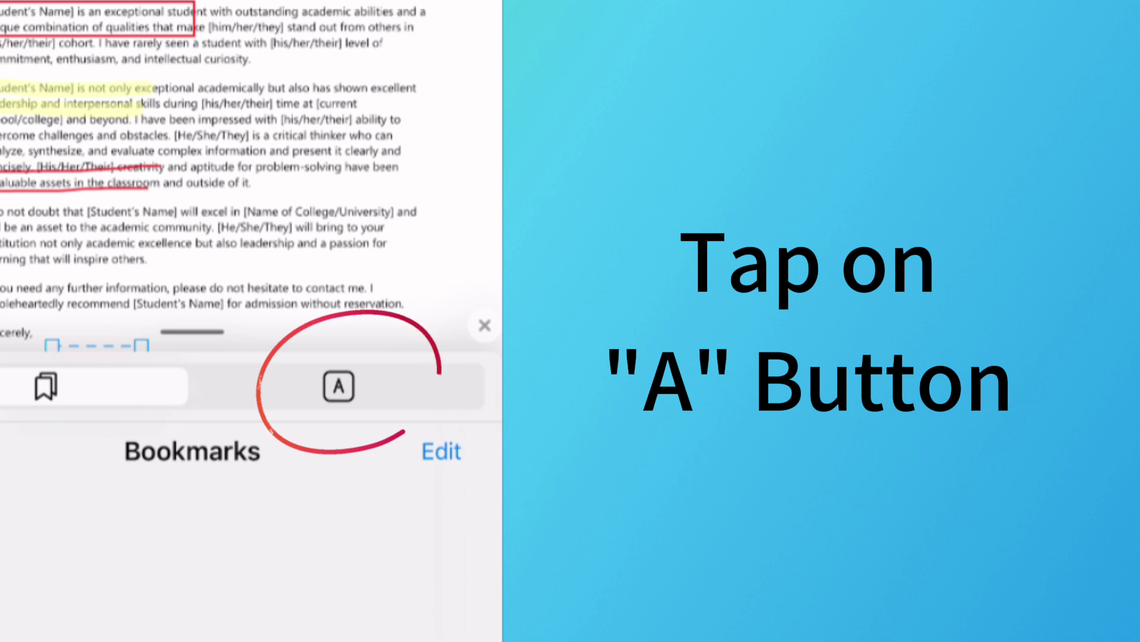
click(339, 386)
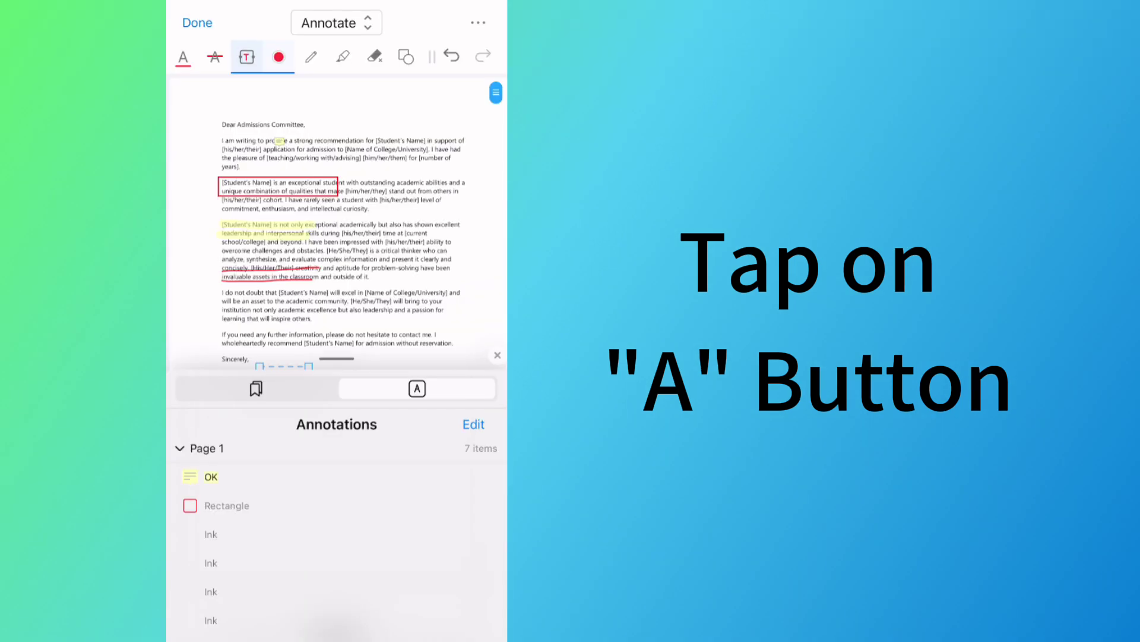
click(474, 424)
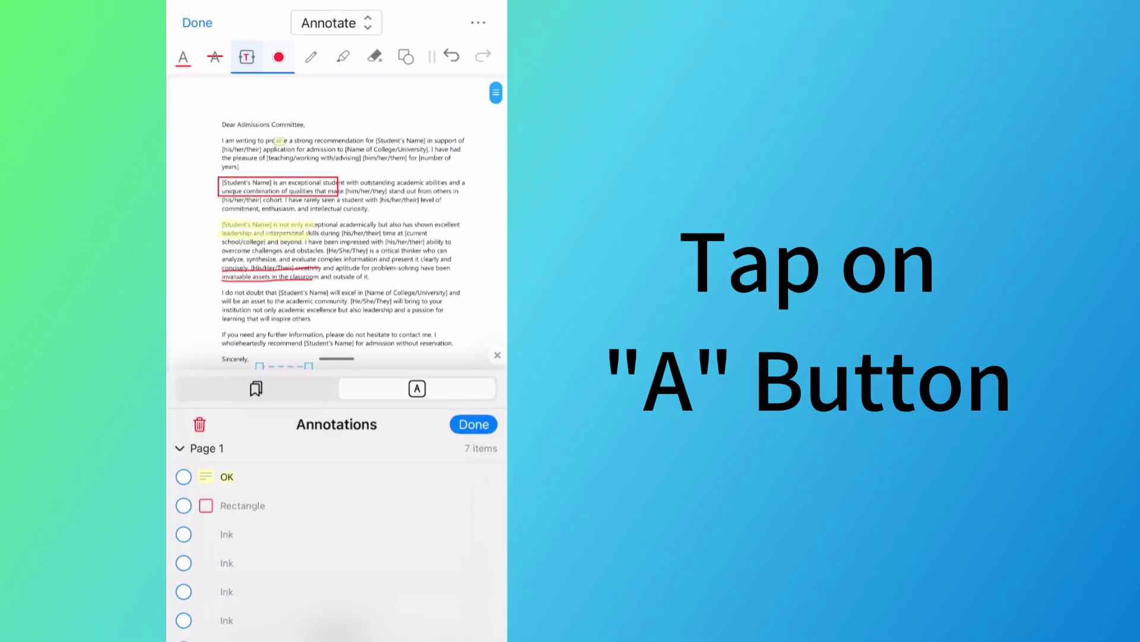
click(184, 620)
click(183, 591)
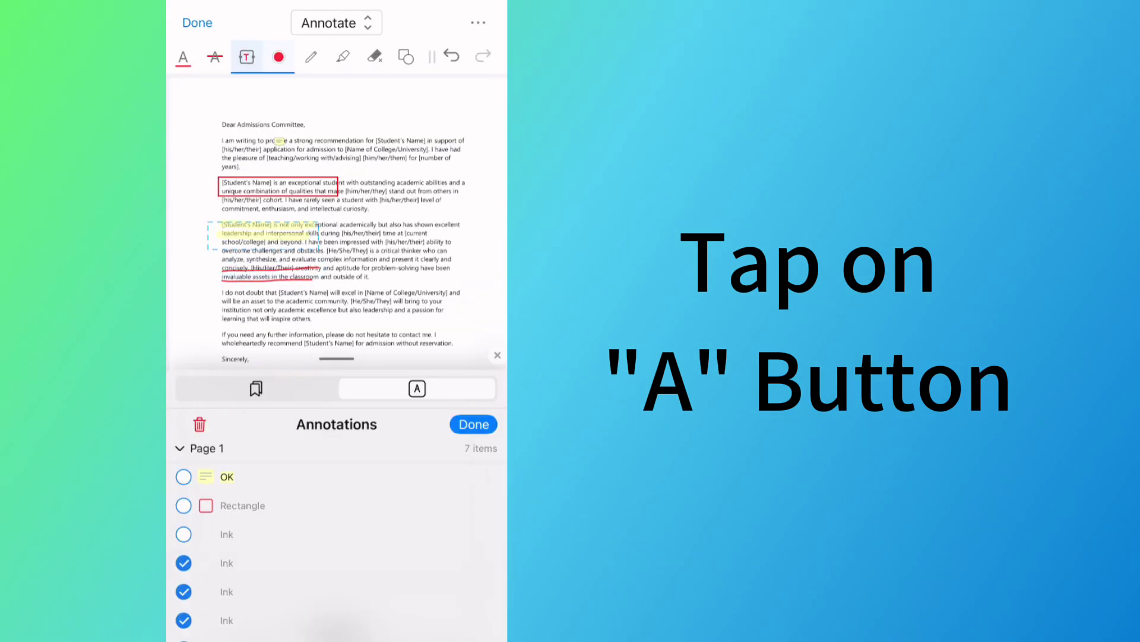
click(199, 424)
click(473, 425)
click(497, 355)
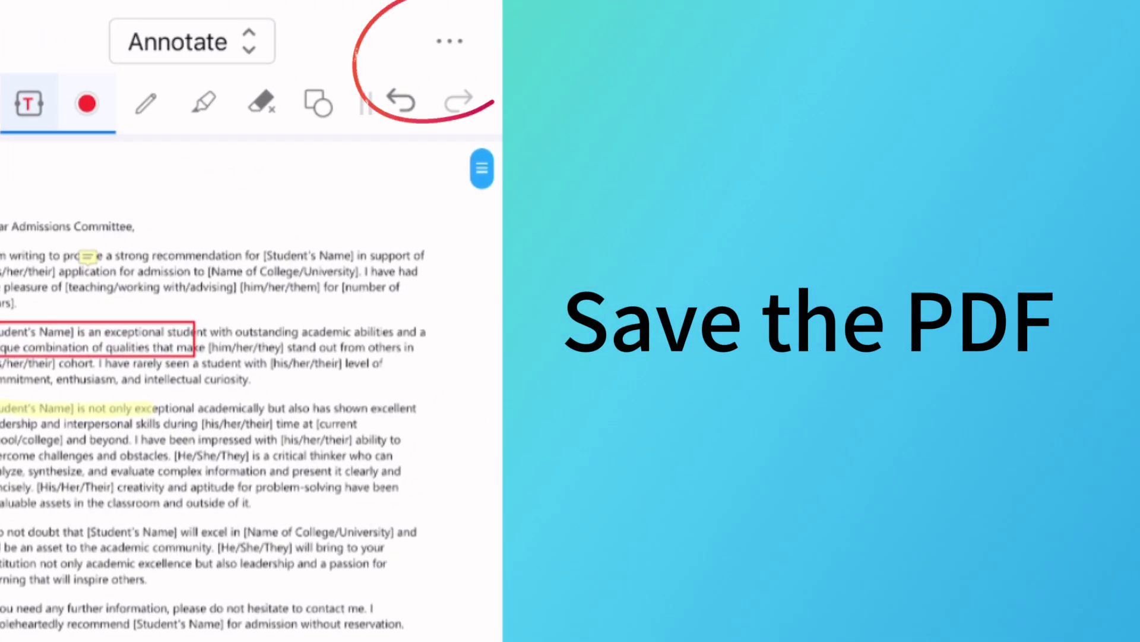
Save a copy of the annotated Sample PDF.pdf
click(450, 41)
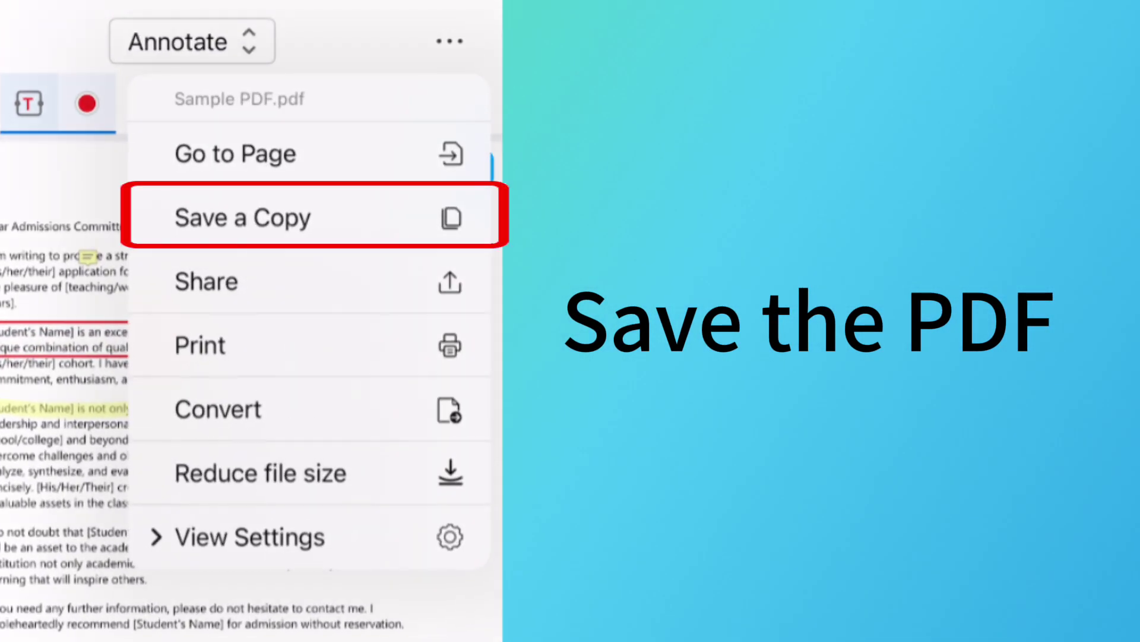
click(243, 217)
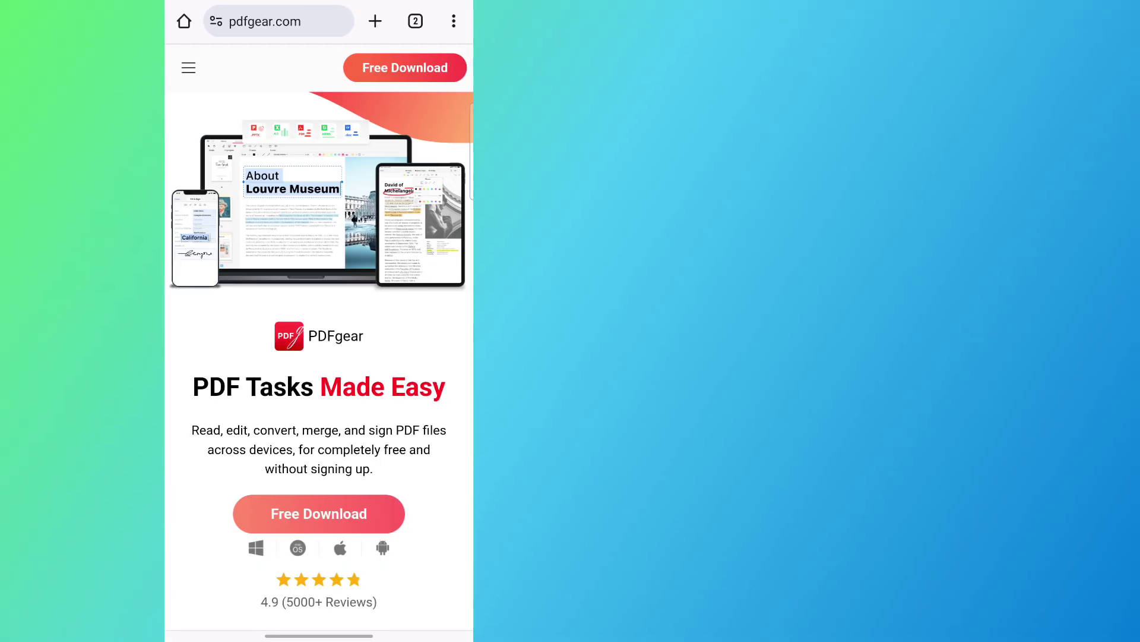
Get the Android app from pdfgear.com and open Sample PDF copy.pdf in it
click(319, 513)
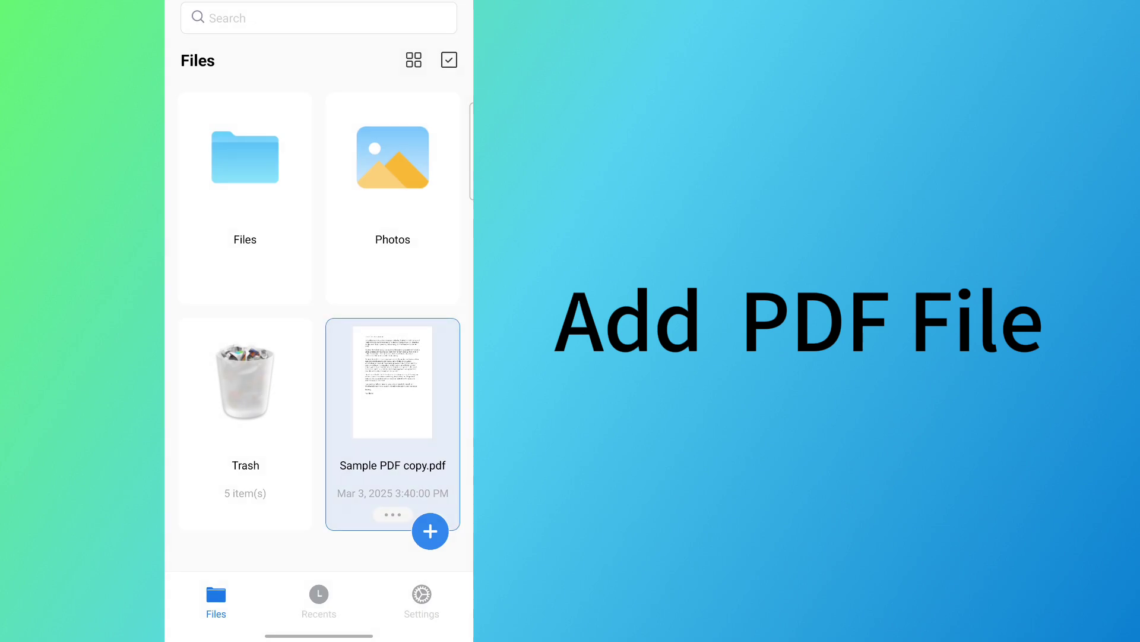
click(393, 392)
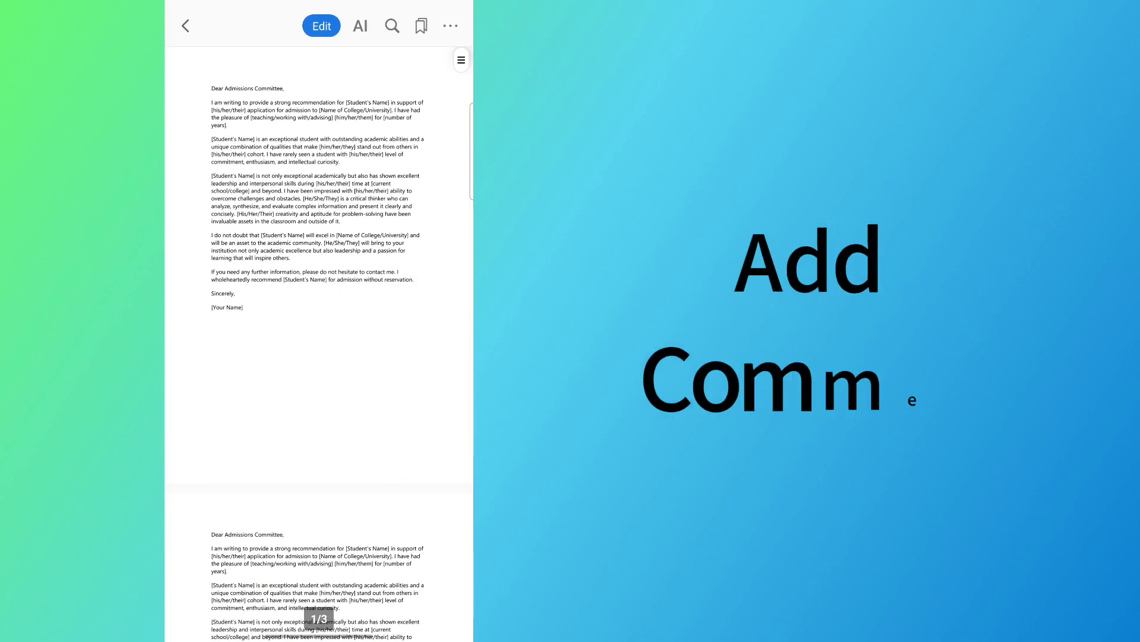
scroll(318, 238, up, 5)
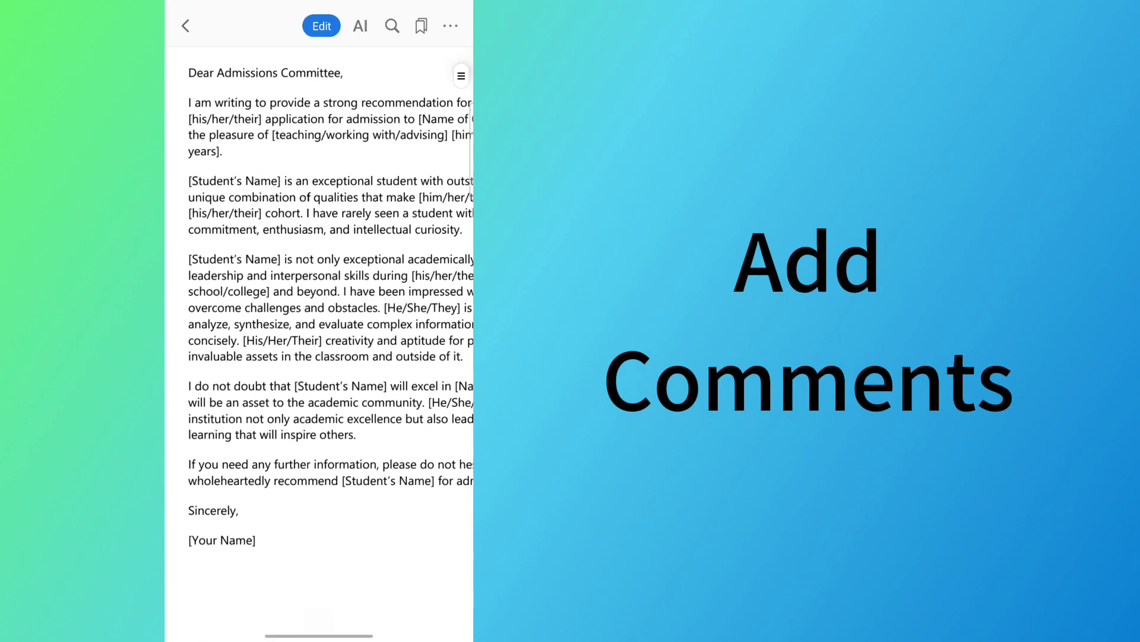
Start annotating the letter and post an orange note reading "ok" just above "strong" in the first paragraph
click(321, 25)
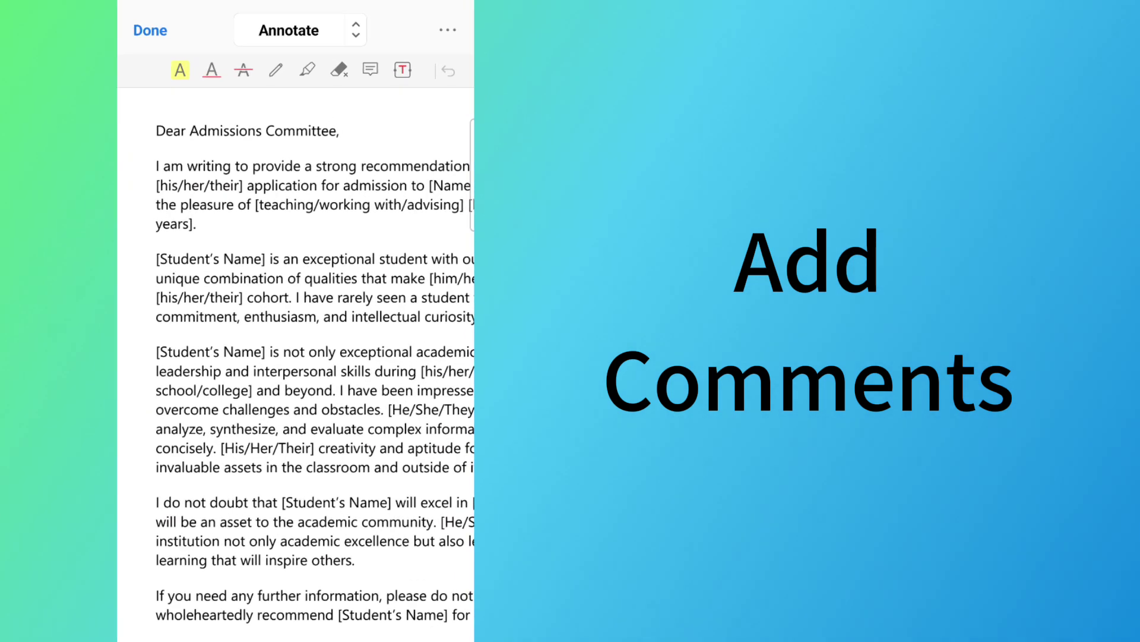
click(383, 60)
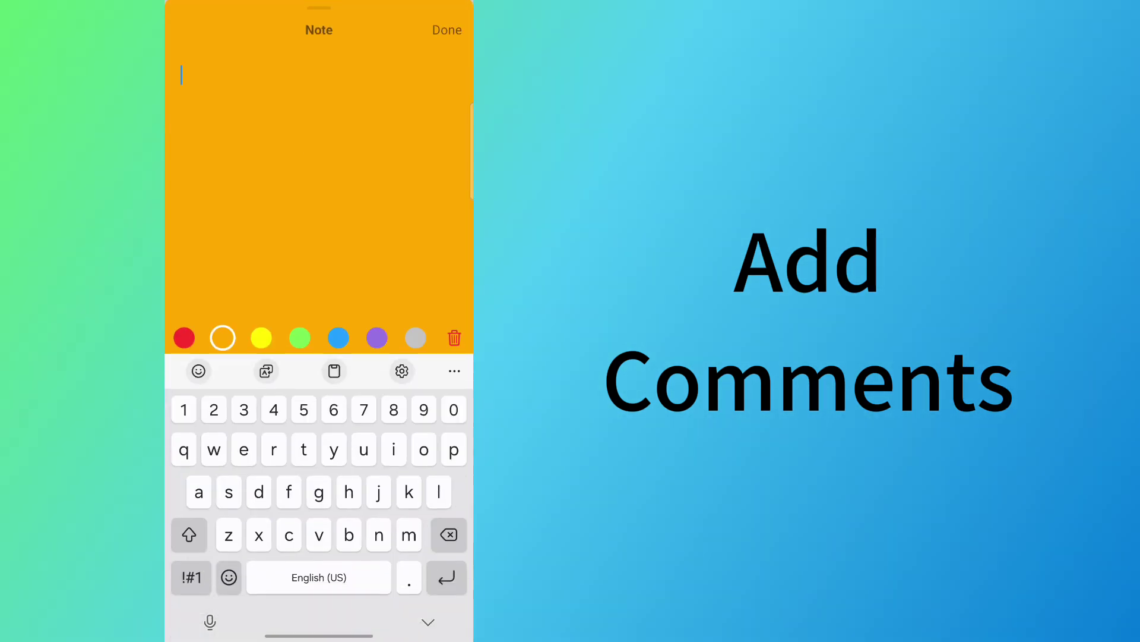
text(ok)
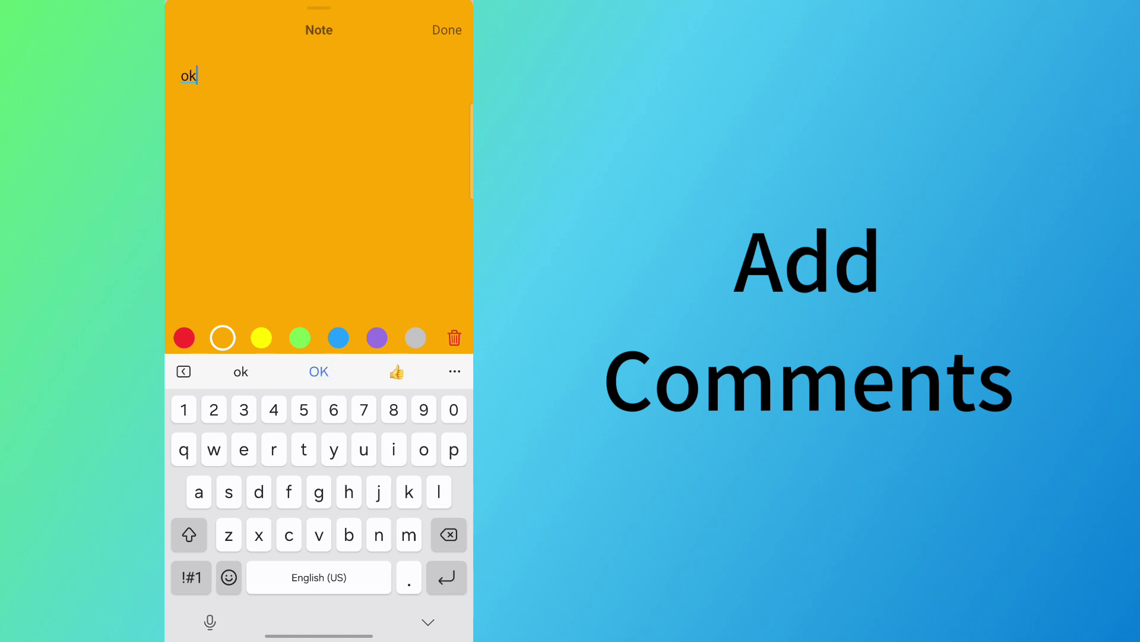
click(446, 30)
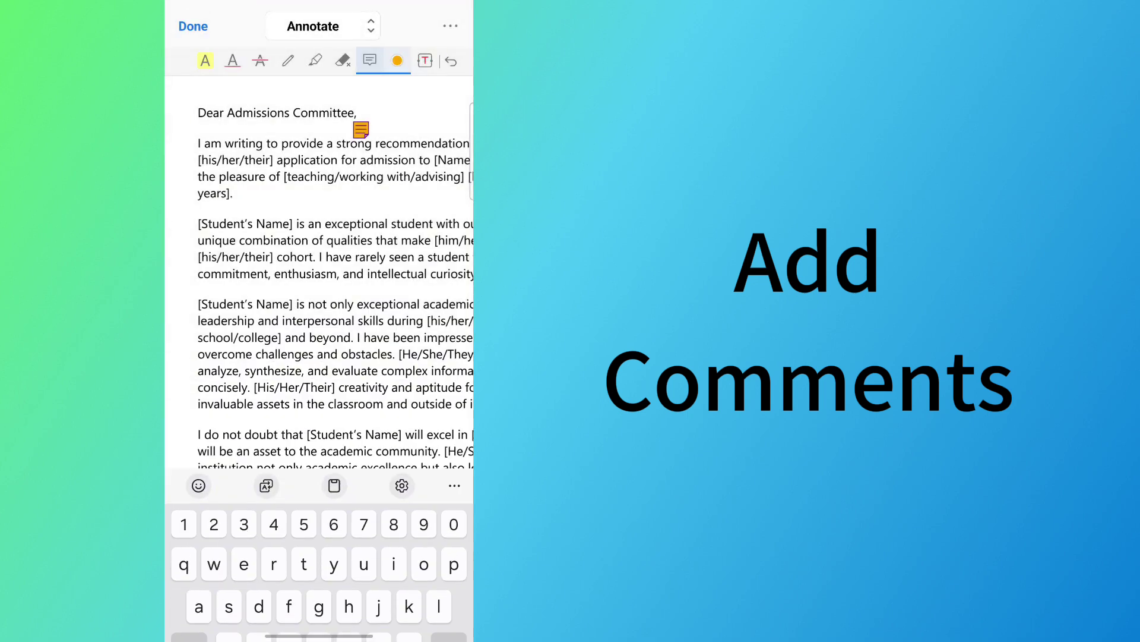
Highlight in yellow the start of the second paragraph's first two lines, from "[Student's Name] is an exceptional student" and "unique combination"
click(205, 60)
drag(199, 223, 473, 223)
drag(199, 240, 340, 240)
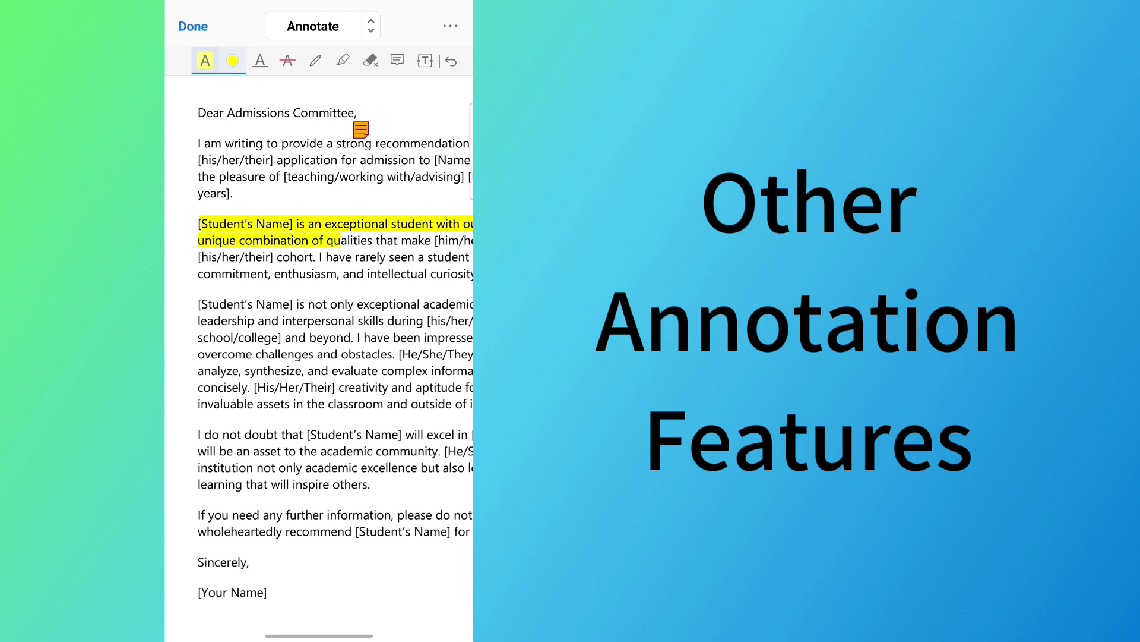
Strike through the start of the third paragraph's first two lines and draw red pen lines under the fourth paragraph's first two lines
click(287, 60)
drag(199, 303, 473, 303)
drag(199, 320, 473, 321)
click(316, 60)
drag(194, 443, 433, 450)
Add a text box reading "PDFgear" beside "[Your Name]" on the first page
scroll(319, 356, down, 10)
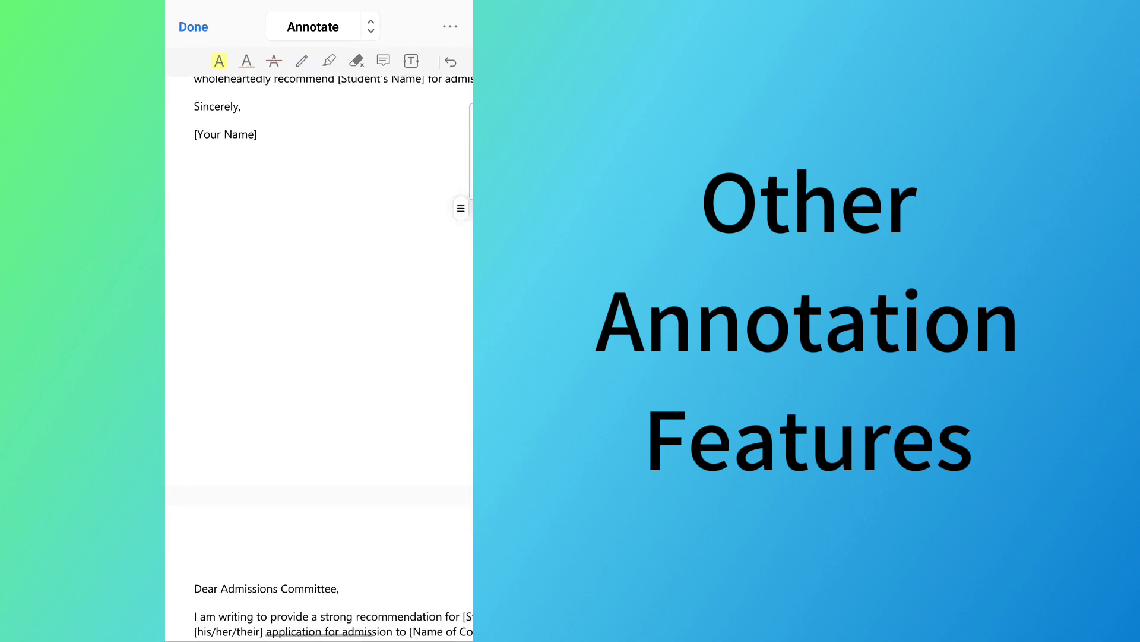
click(424, 60)
click(294, 140)
text(PDFgea)
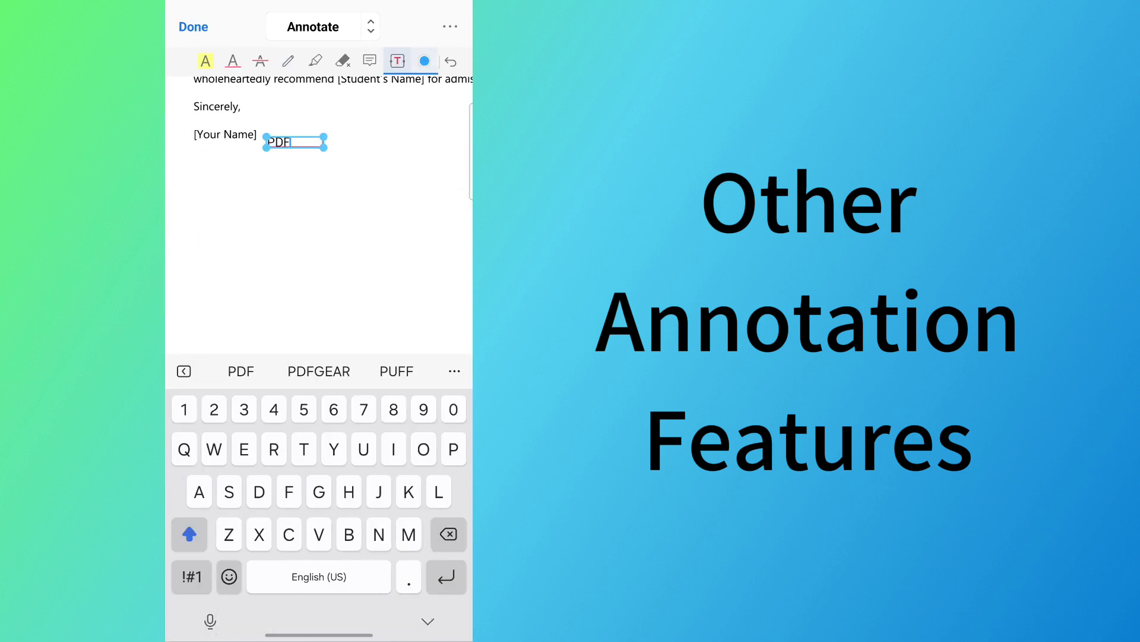
text(r)
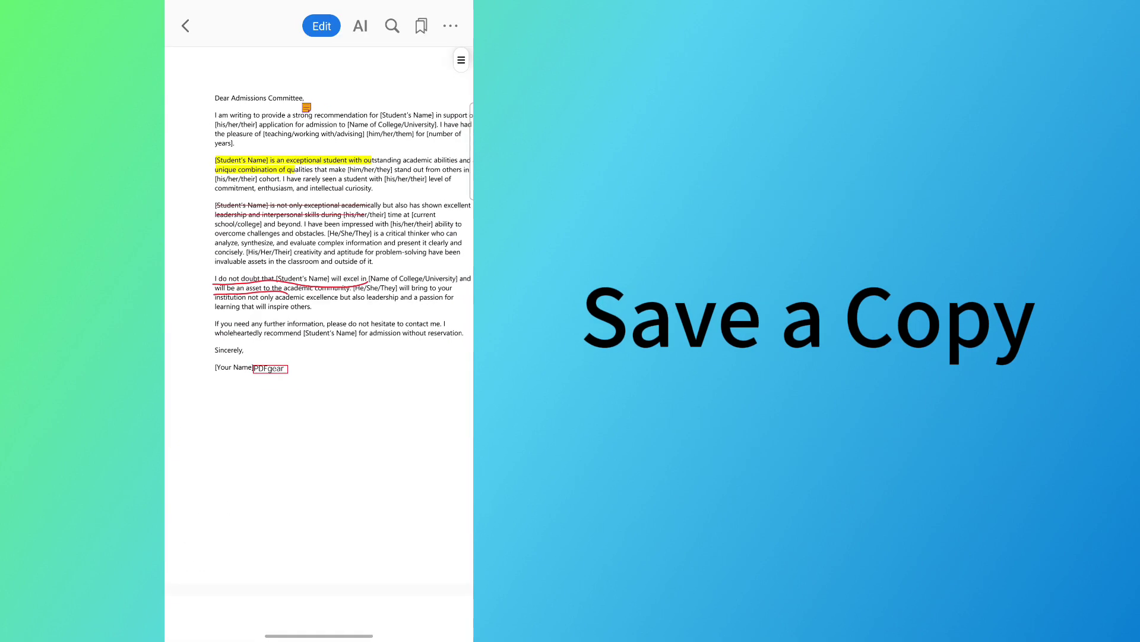
Save the annotated letter as "Sample PDF copy" in the SendAnywhere folder under Downloads
click(450, 25)
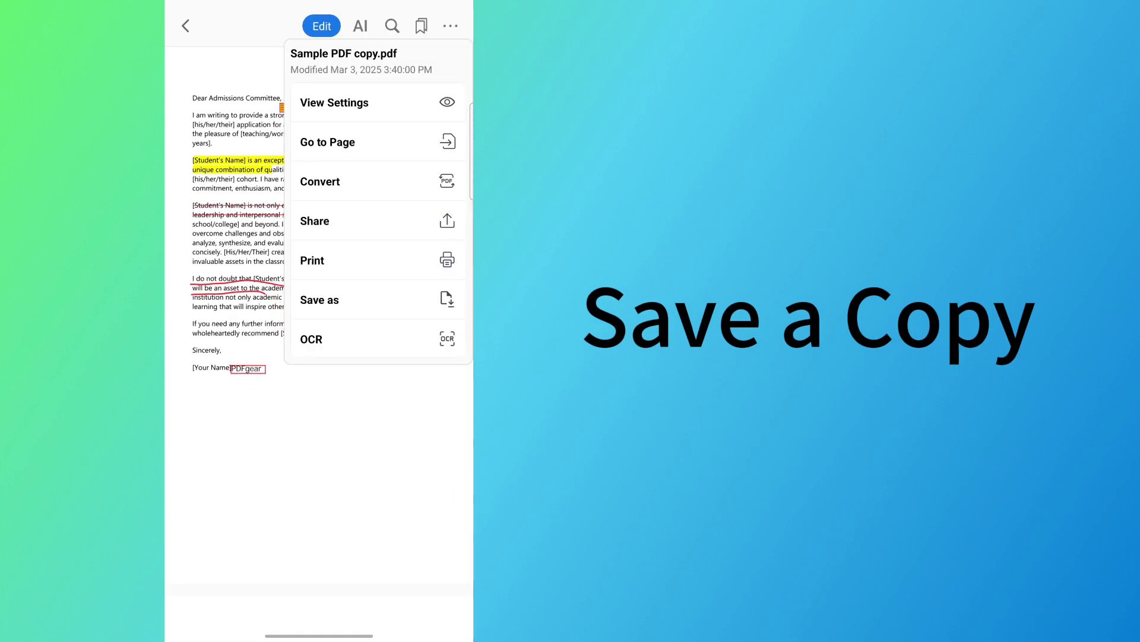
click(320, 299)
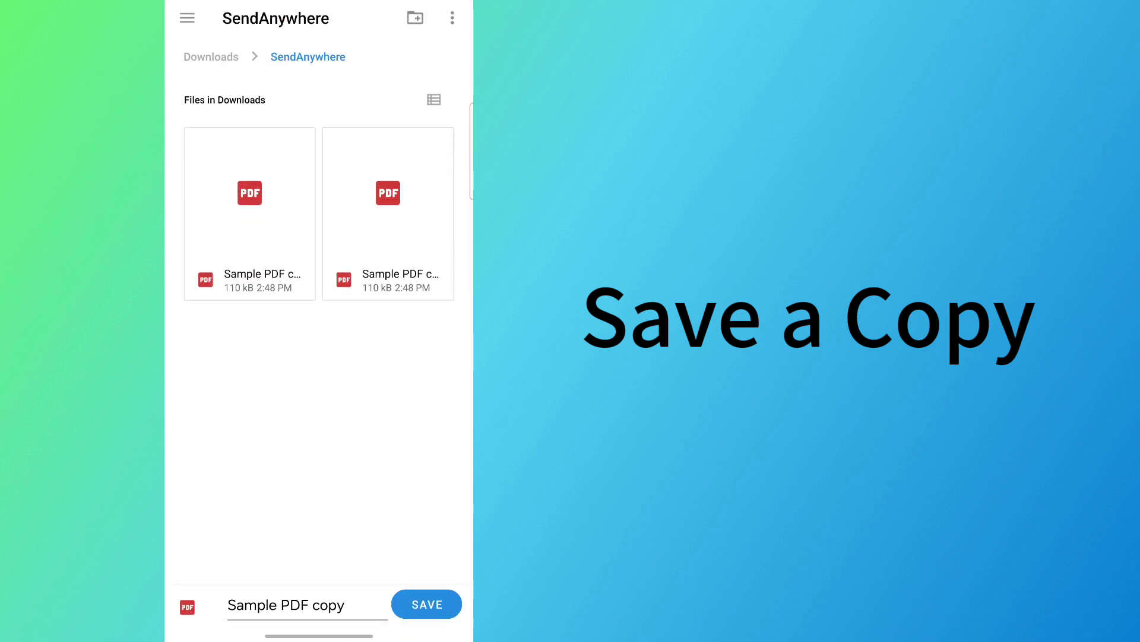
click(426, 604)
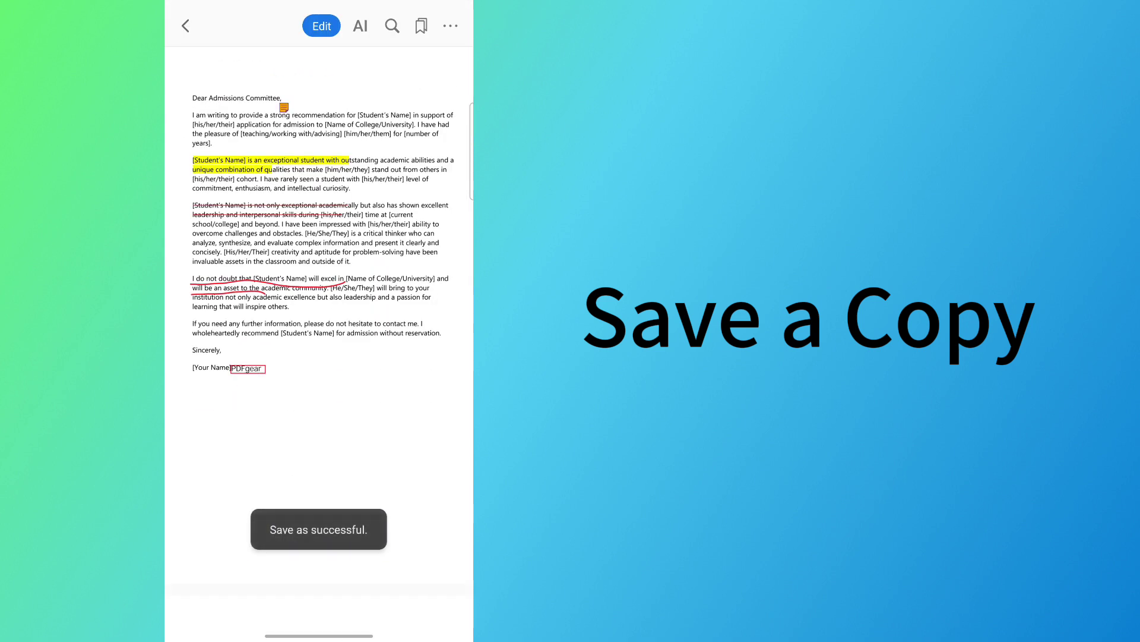